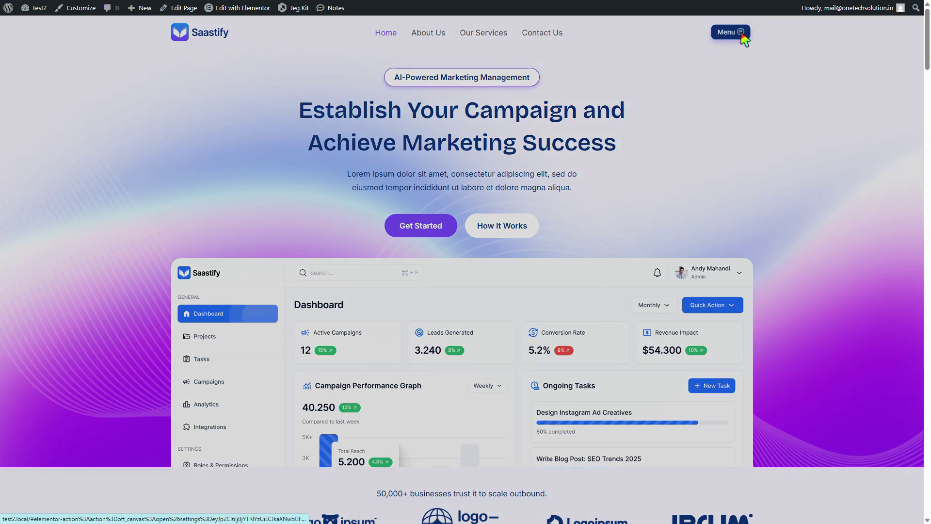
Preview the site's off-canvas side menu on desktop and in the mobile device view, opening and closing it.
click(177, 68)
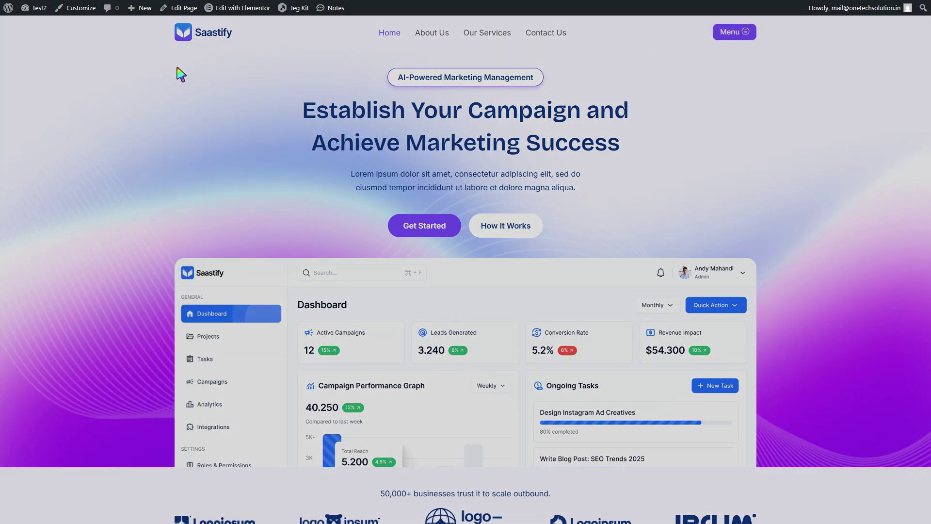
key(F12)
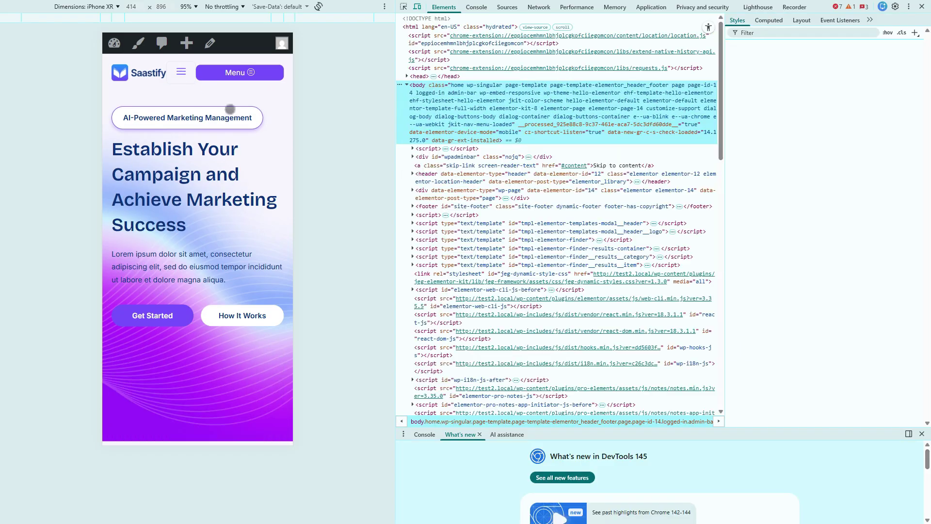
click(250, 72)
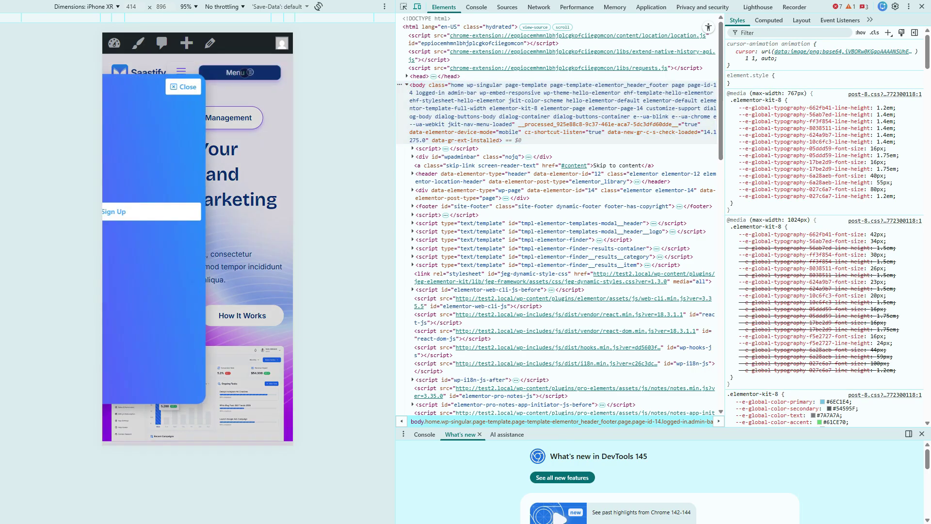
click(261, 85)
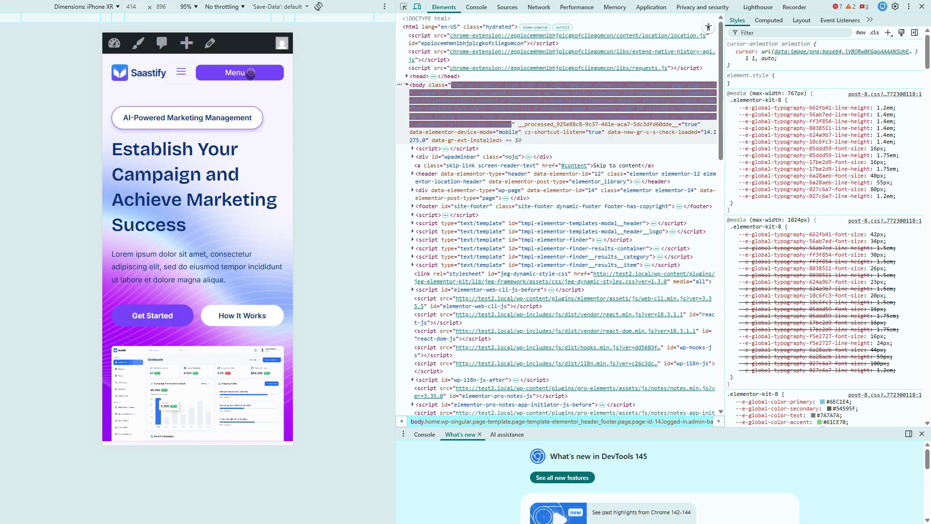
click(252, 72)
click(259, 87)
key(F12)
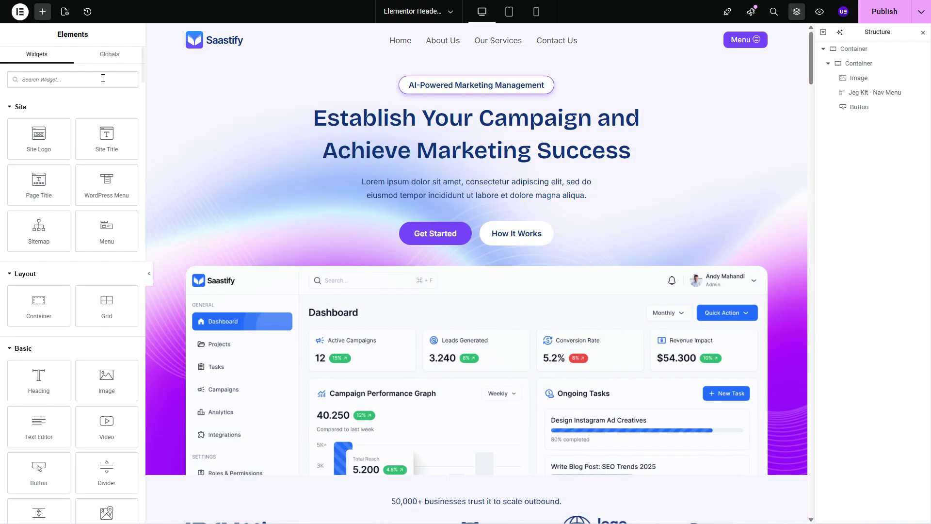
Find the Off-Canvas widget and add it to the header container between the nav menu and the Menu button.
click(66, 78)
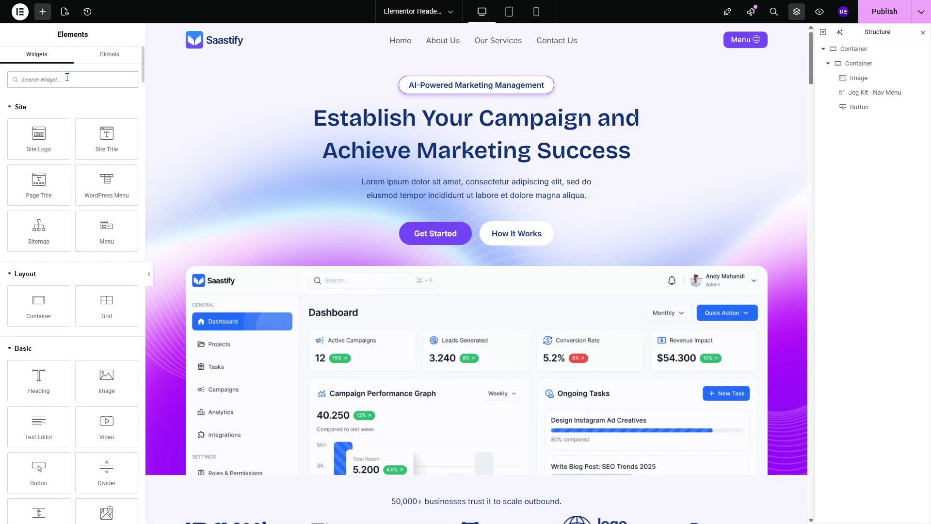
text(off)
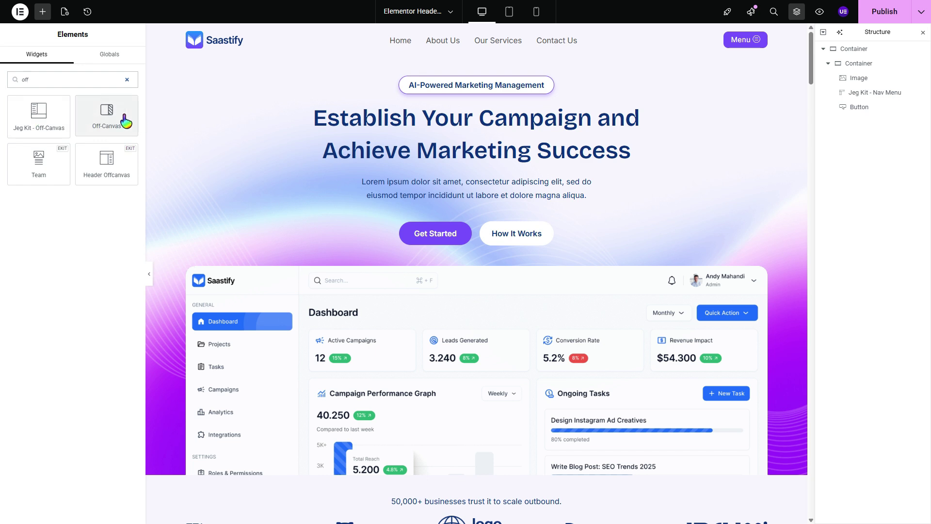
drag(97, 119, 637, 38)
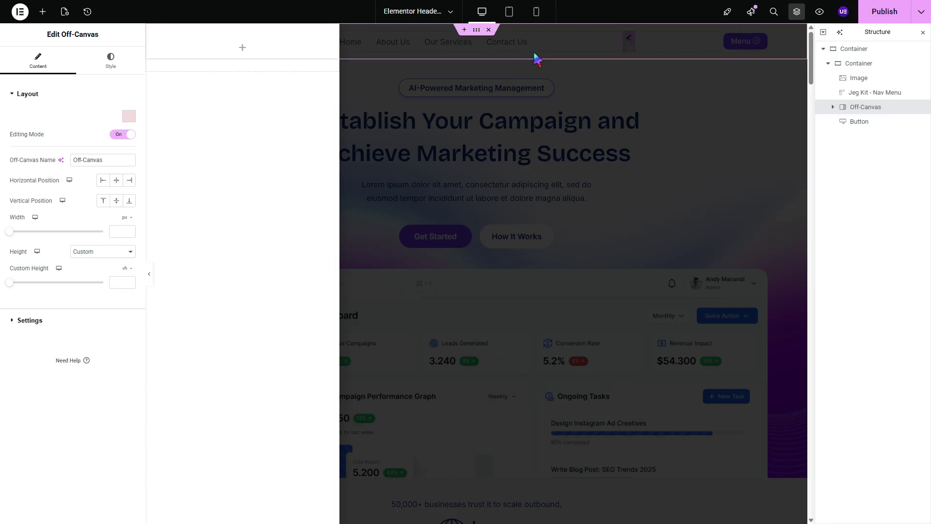
Turn the Off-Canvas widget's editing mode off, reselect the widget, and turn editing mode back on.
click(119, 135)
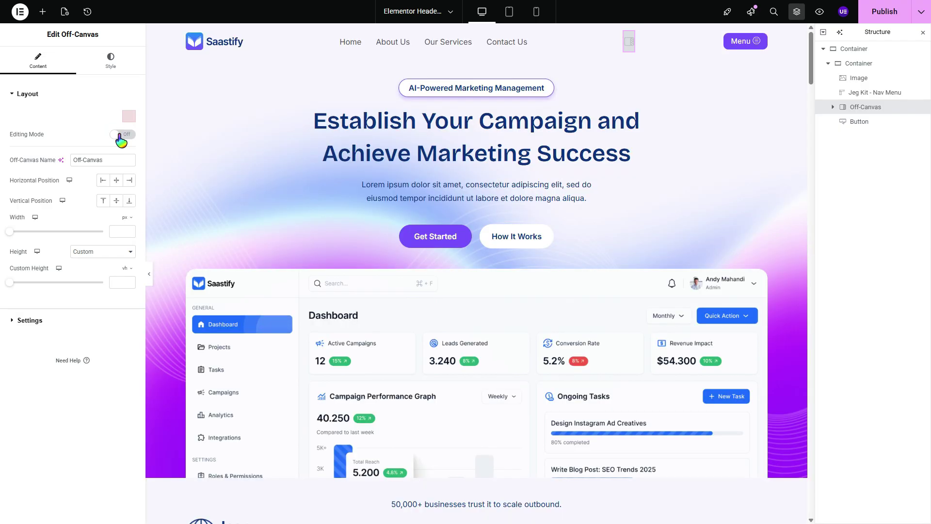
click(402, 43)
click(252, 47)
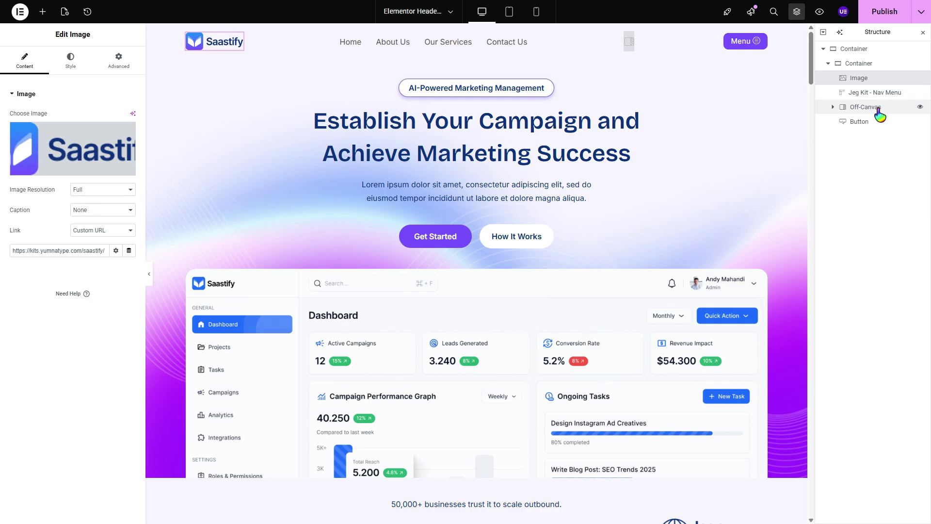
click(878, 110)
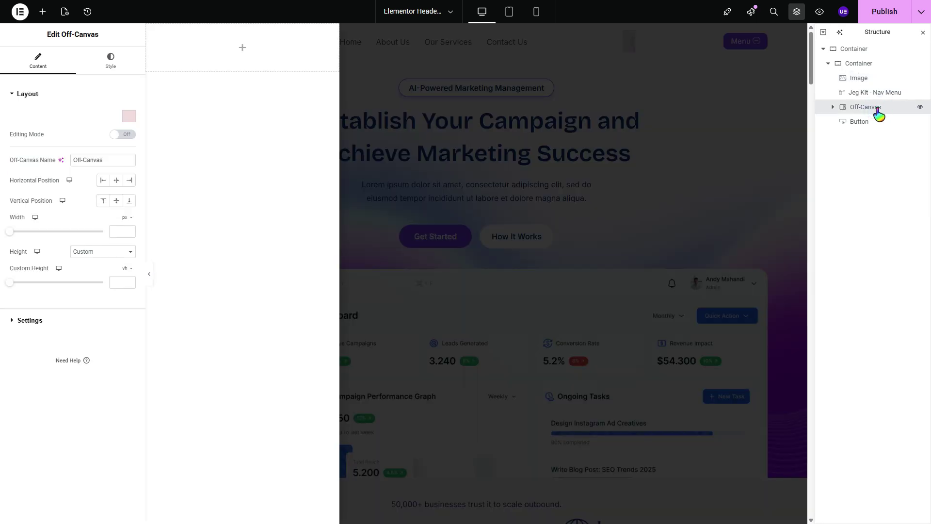
click(124, 135)
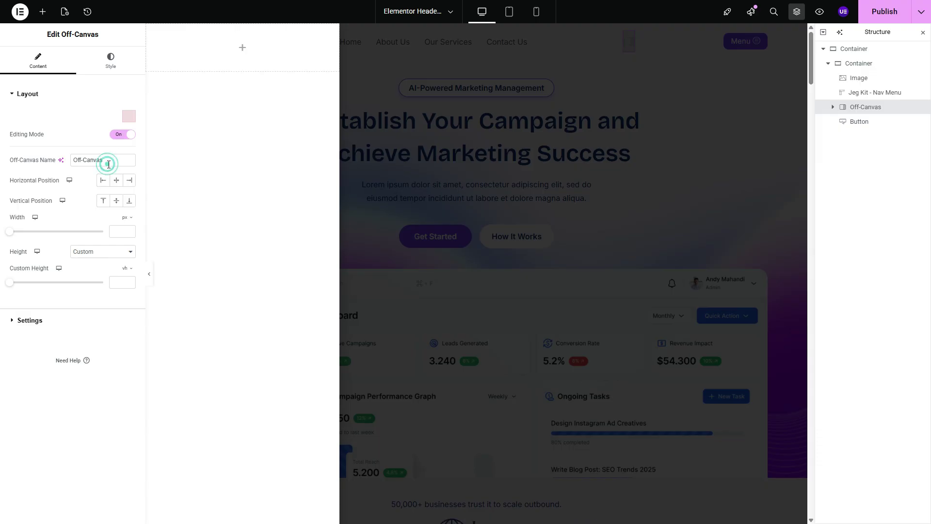
Name the off-canvas Side Menu and align it horizontally to the left after trying the right and center positions.
drag(115, 159, 66, 165)
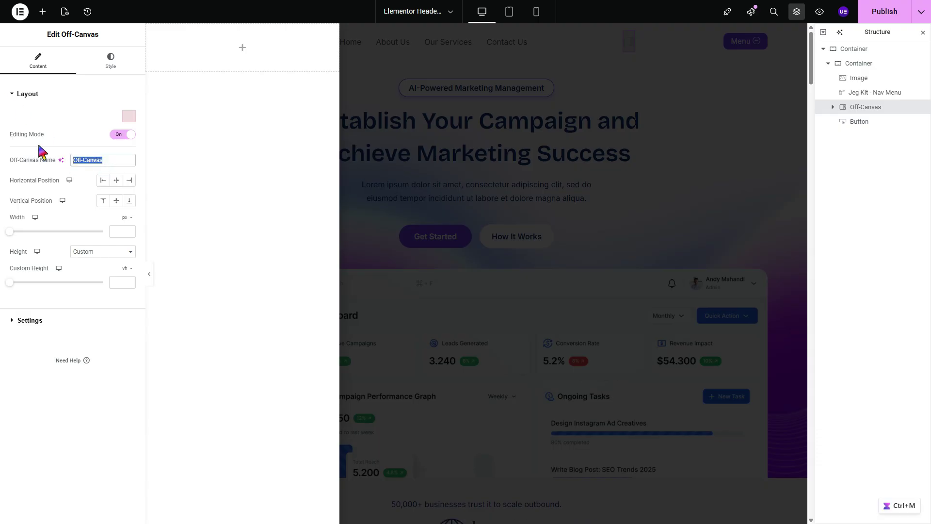
text(Side Menu)
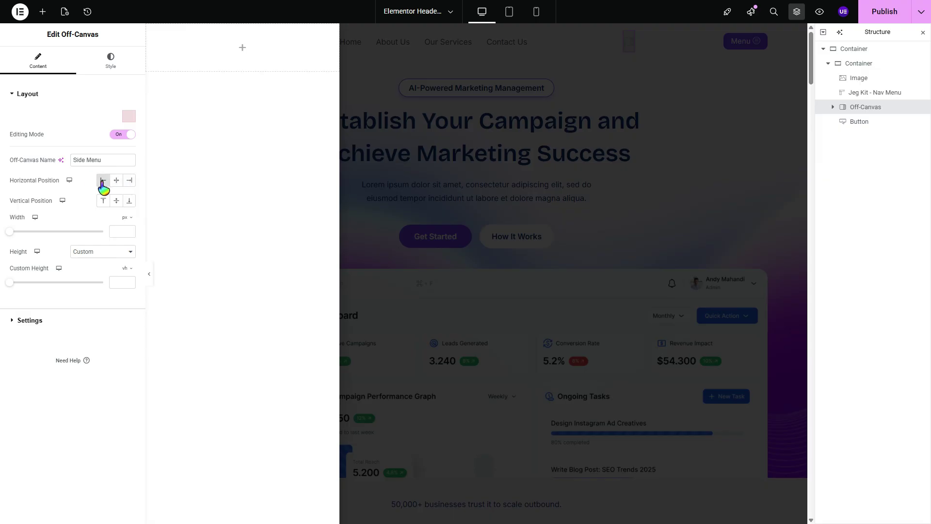
click(129, 182)
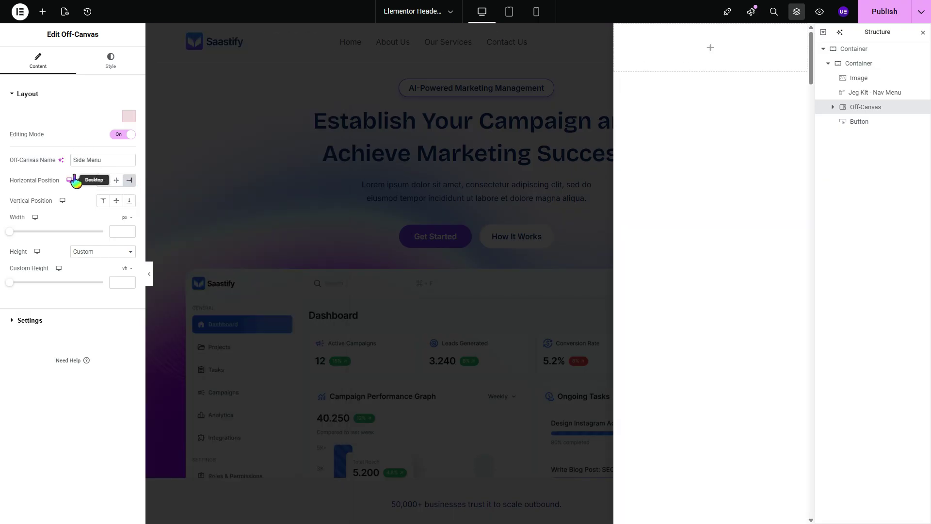
click(116, 181)
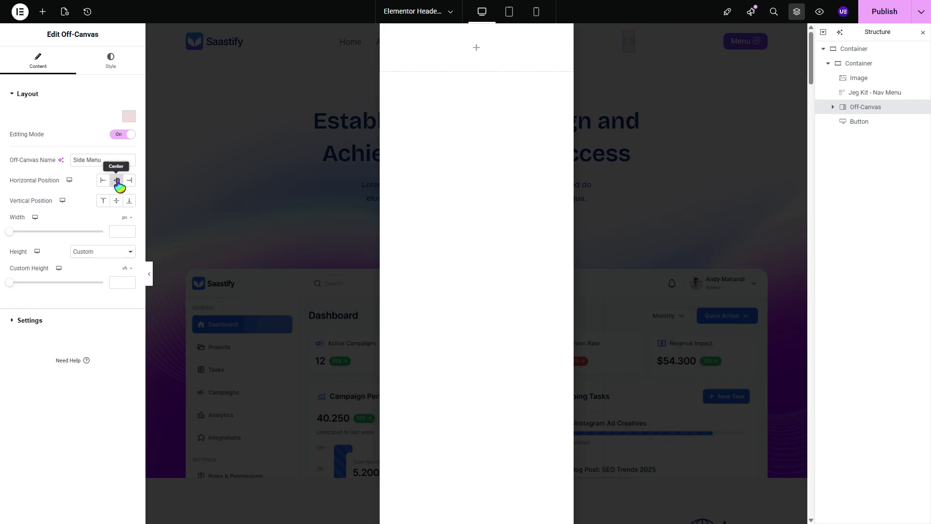
click(103, 181)
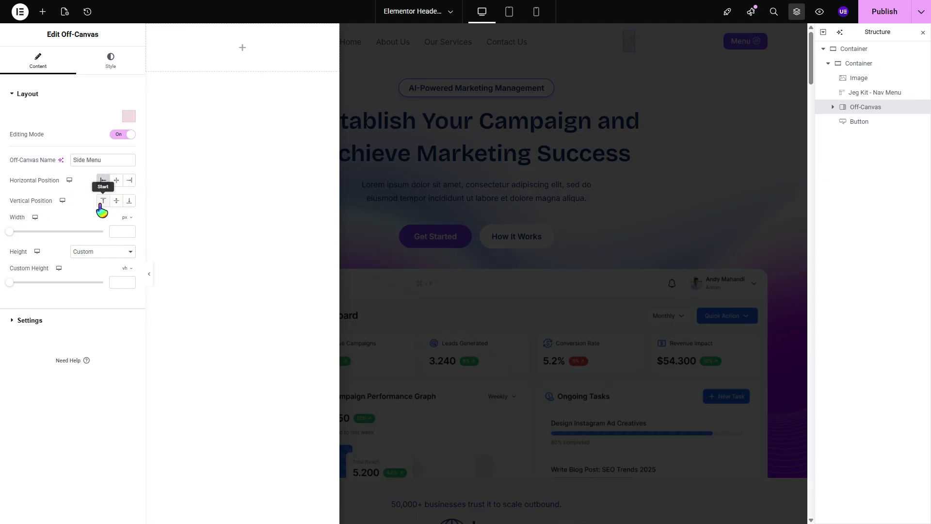
Try an off-canvas width of 240 px, then clear the width value.
click(10, 233)
drag(11, 235, 54, 236)
double_click(127, 231)
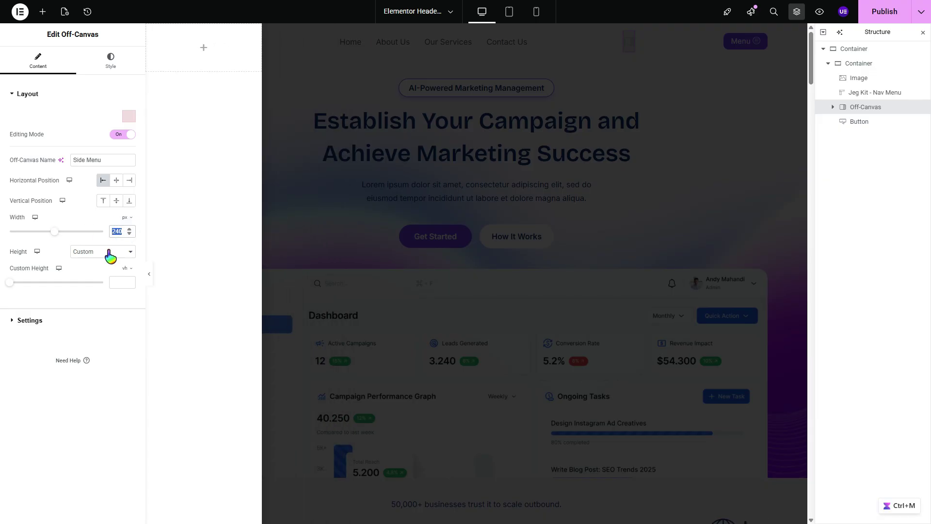
key(BackSpace)
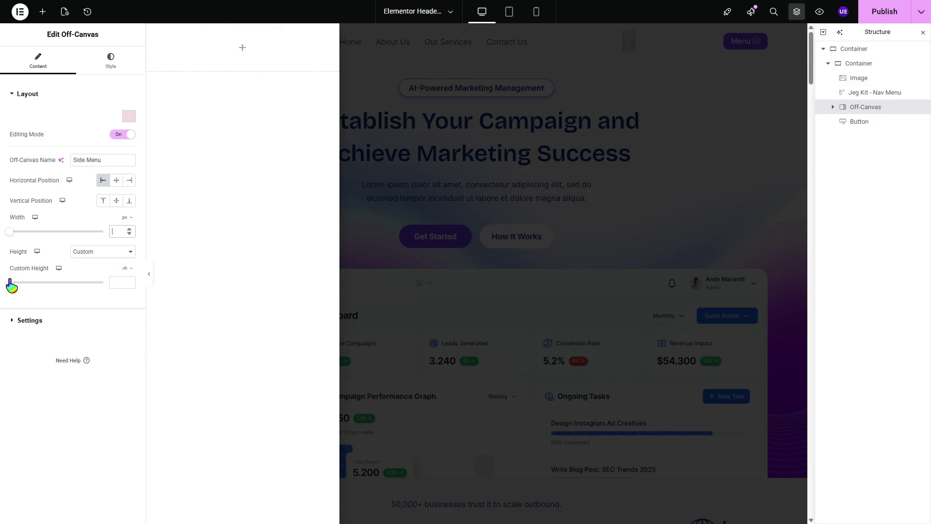
Try a custom off-canvas height of 40 vh and the Fit To Content height, then return to Custom and clear the value.
drag(12, 286, 52, 285)
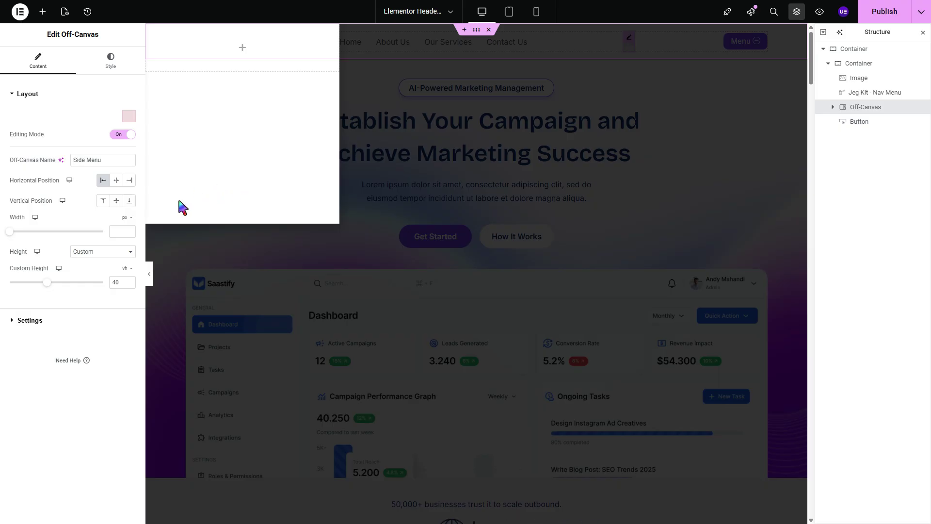
click(99, 251)
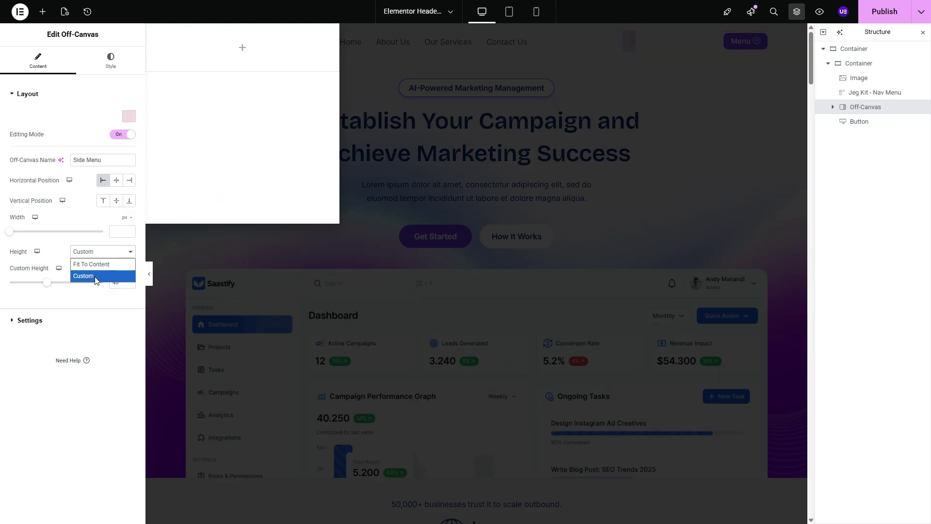
click(92, 264)
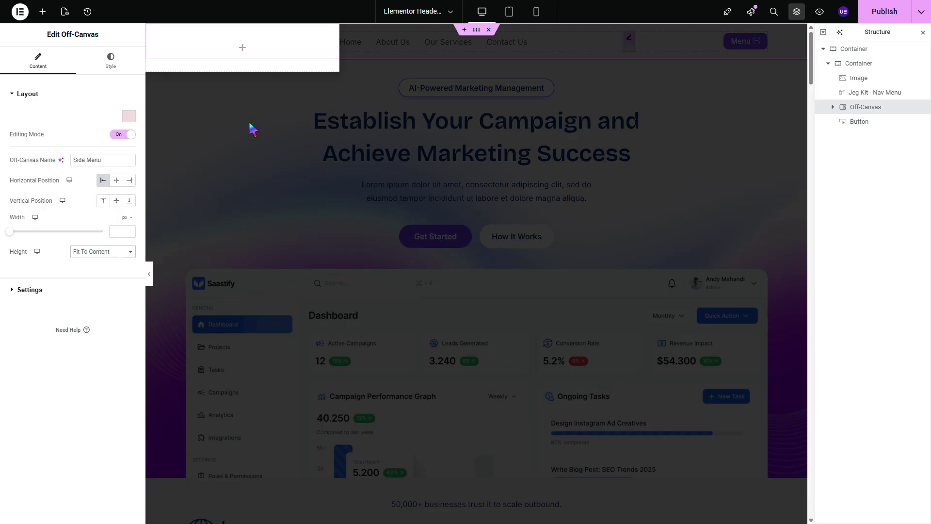
click(104, 252)
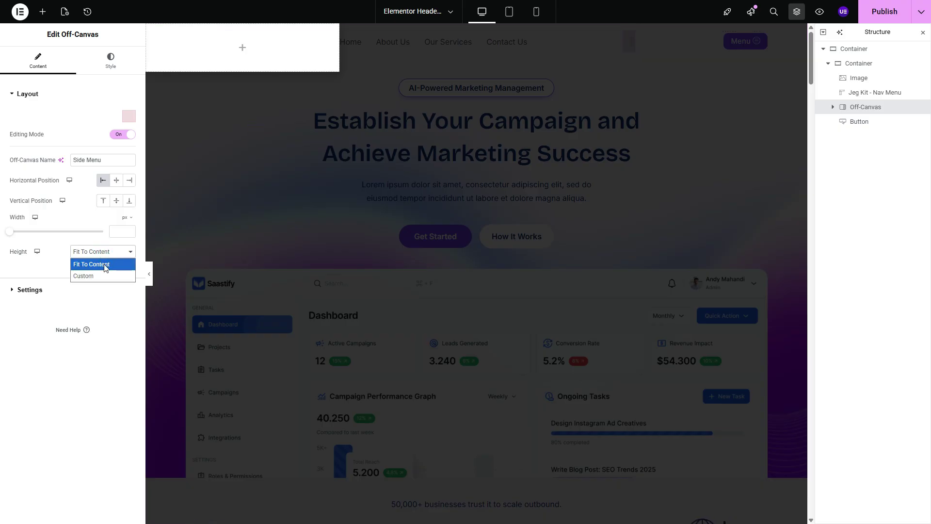
click(95, 275)
click(116, 282)
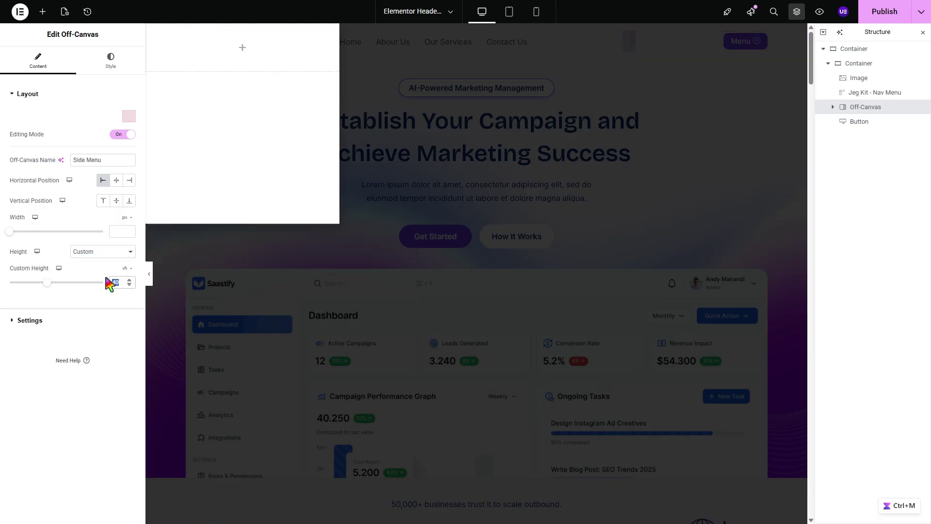
key(BackSpace)
key(BackSpace)
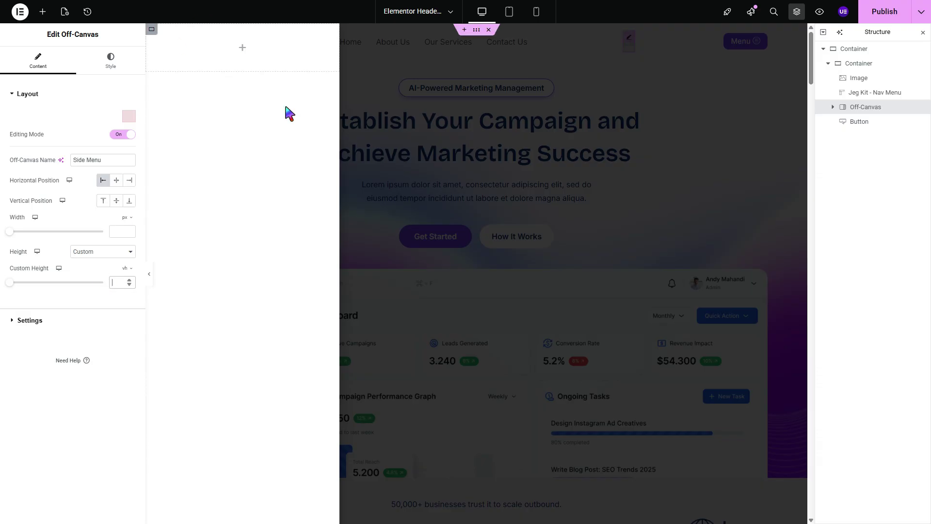
Set the off-canvas entrance animation to Fade In Left and the exit animation to Fade Out Left.
click(22, 321)
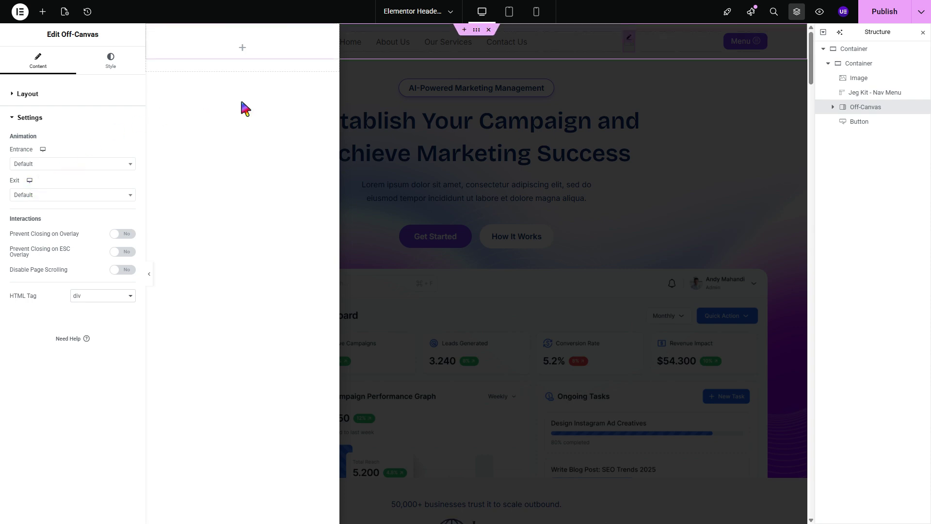
click(57, 165)
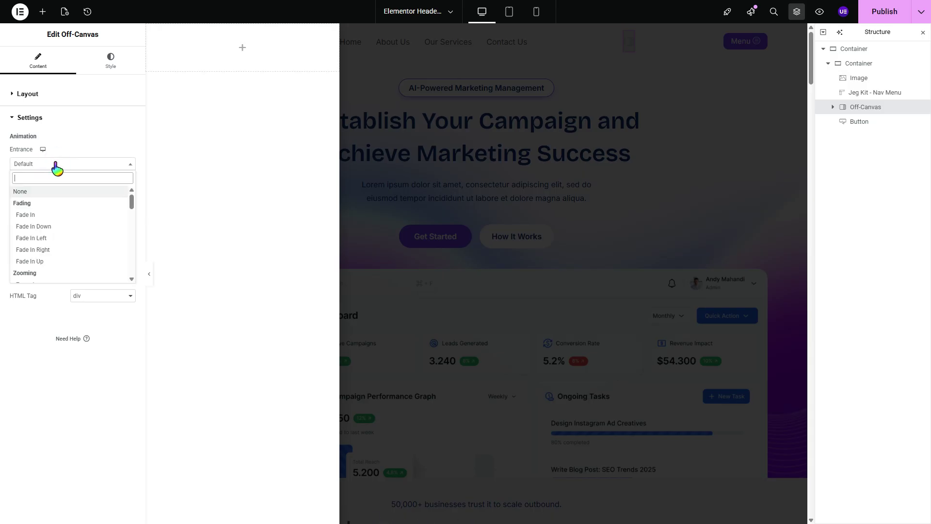
click(46, 239)
click(49, 196)
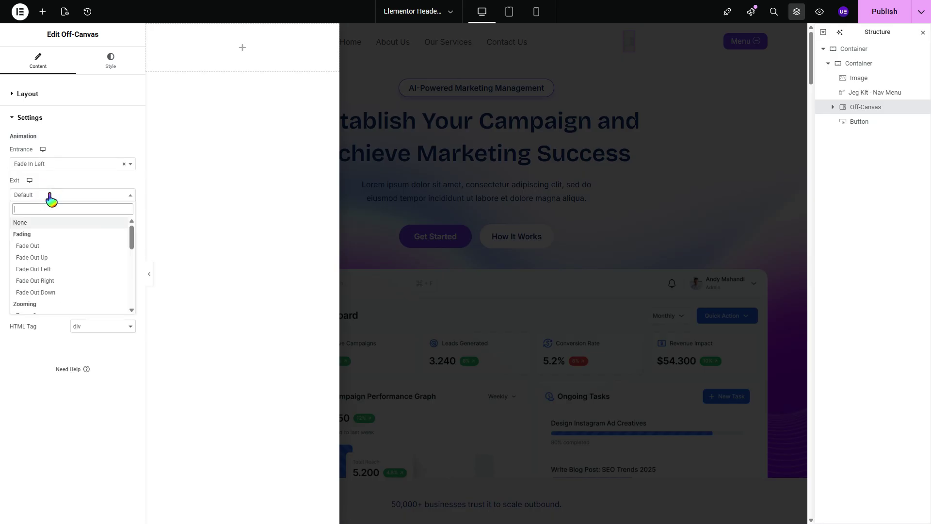
click(57, 270)
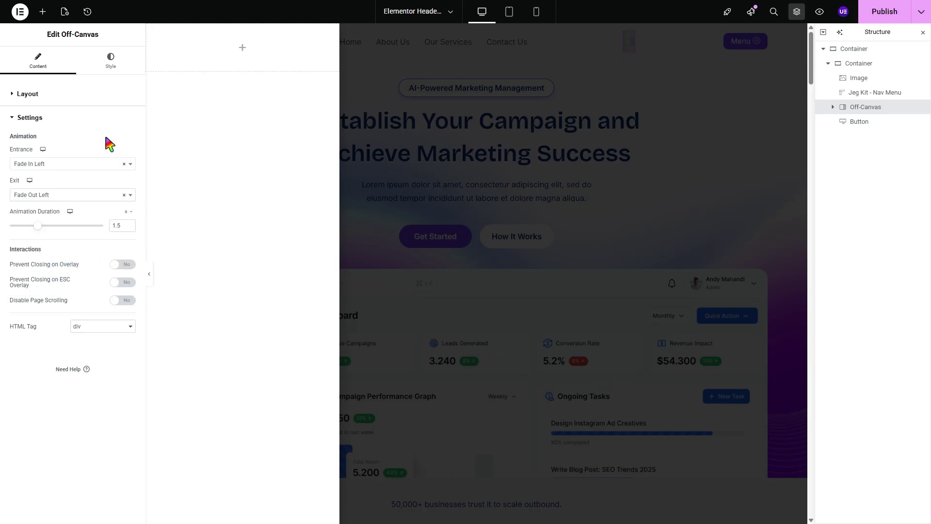
Preview the off-canvas exit and entrance animations by switching its editing mode off and on again.
click(28, 95)
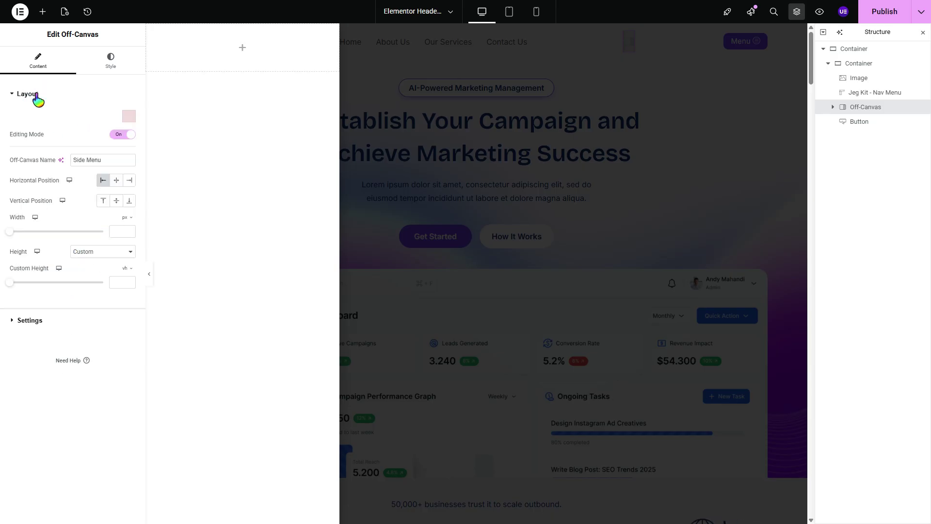
click(120, 139)
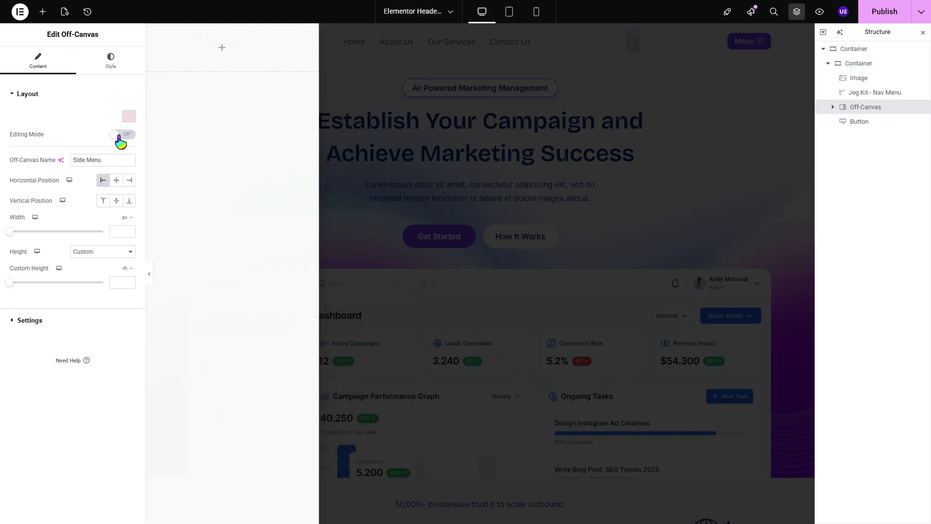
click(119, 137)
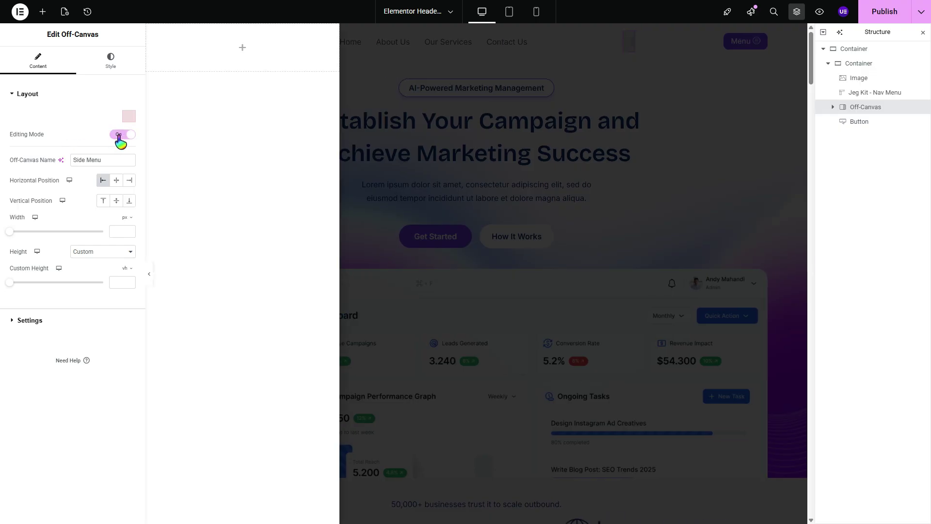
Set the off-canvas entrance animation to Slide In Left and the exit animation to Slide Out Left.
click(48, 322)
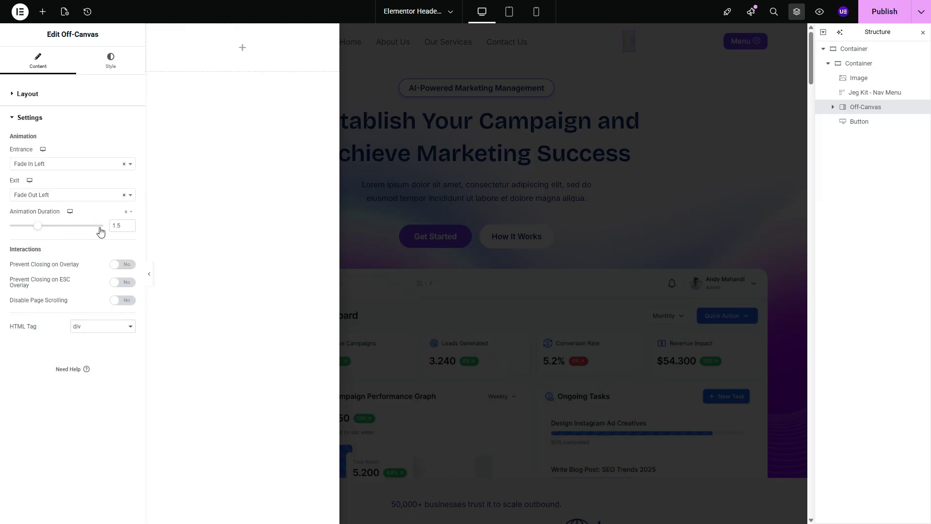
click(46, 165)
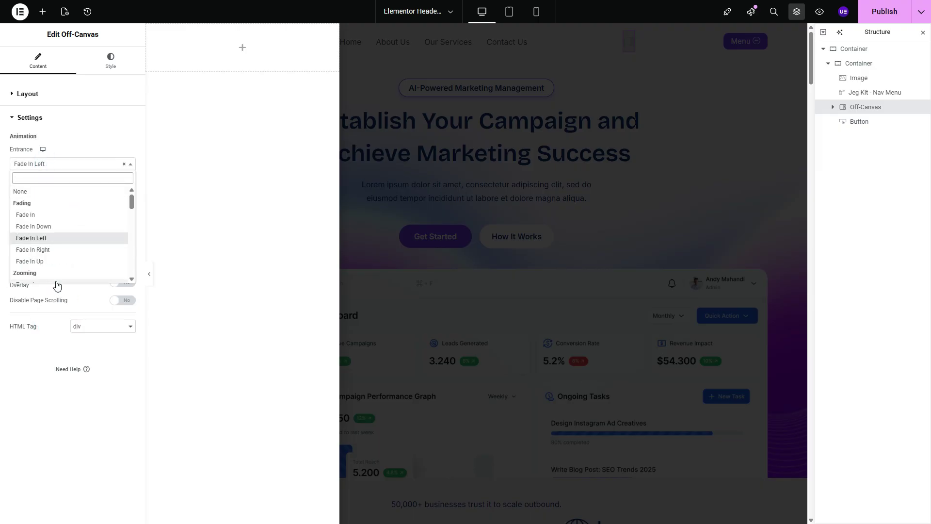
scroll(88, 212, down, 1)
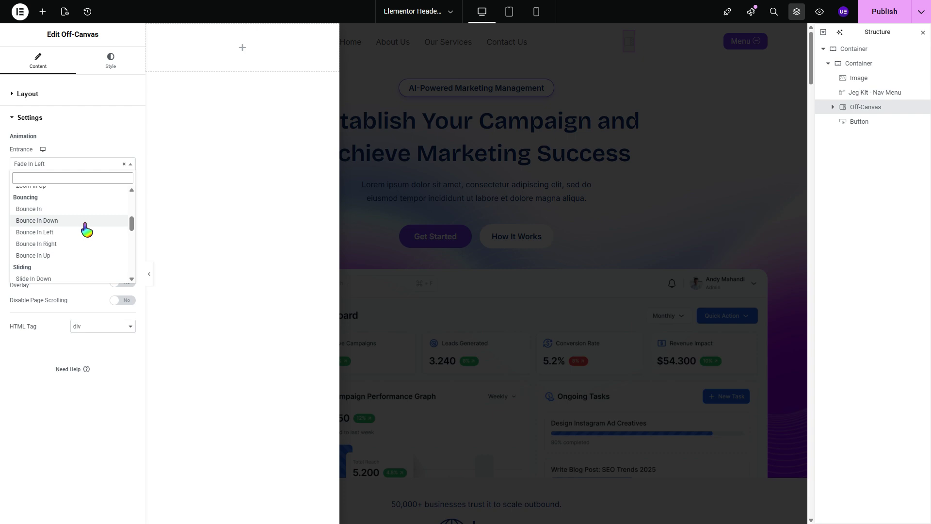
scroll(95, 231, down, 2)
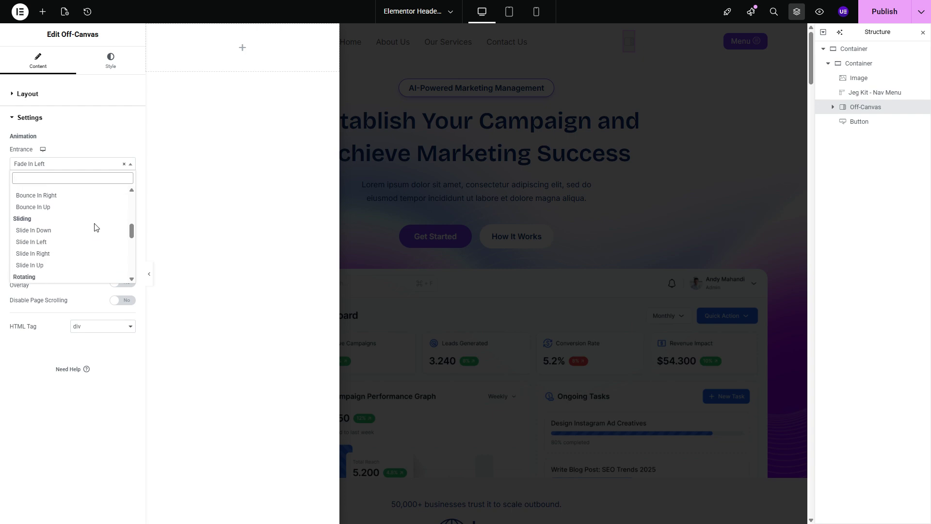
click(31, 242)
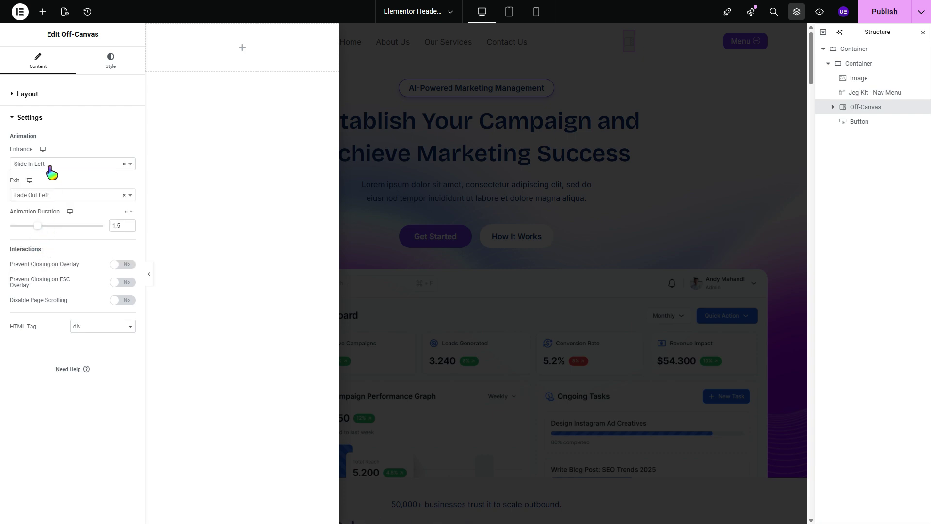
click(62, 198)
scroll(73, 266, down, 5)
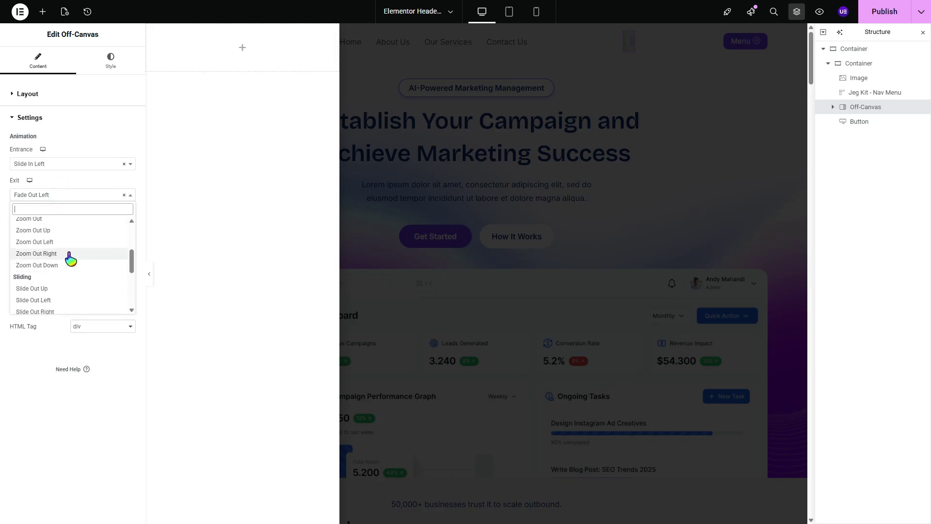
scroll(71, 261, down, 1)
click(67, 253)
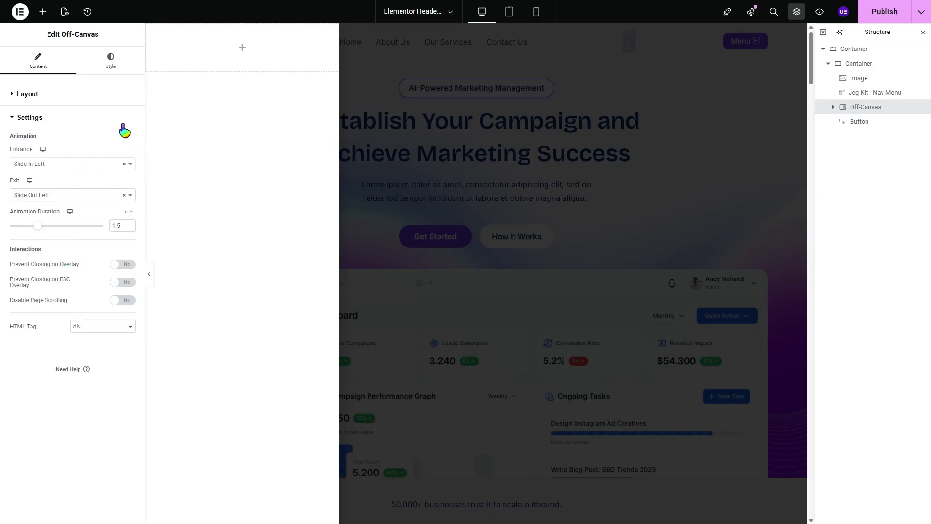
Preview the off-canvas slide animations by switching its editing mode off and on again.
click(69, 94)
click(116, 136)
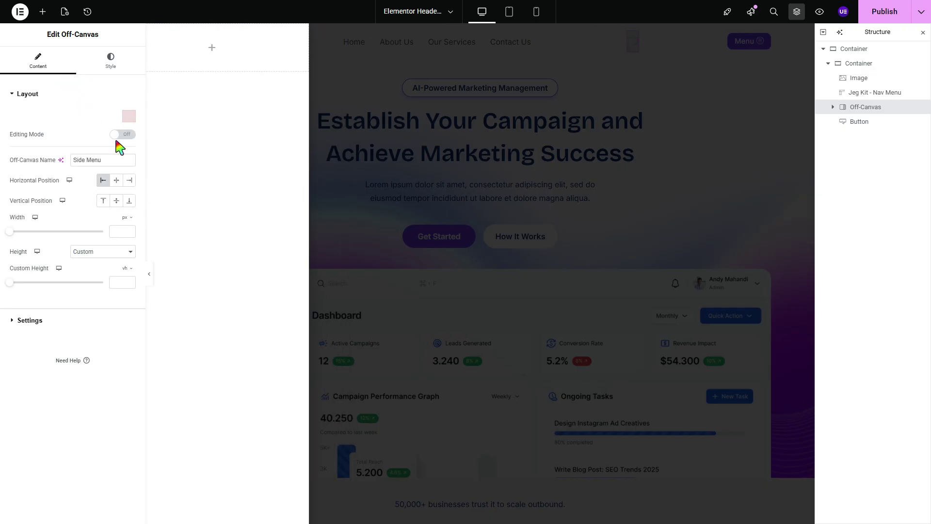
click(121, 136)
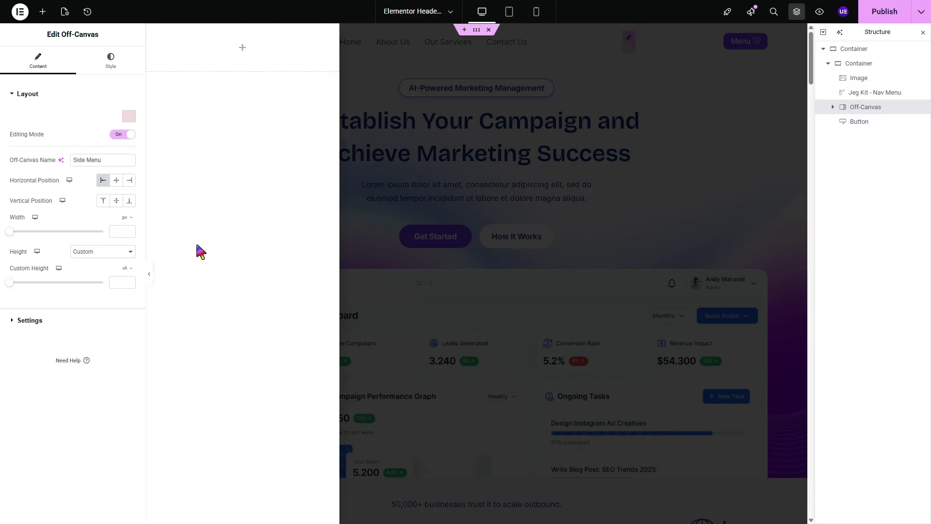
Set the off-canvas animation duration to 0.5 seconds and preview the faster animation by toggling its editing mode.
click(40, 320)
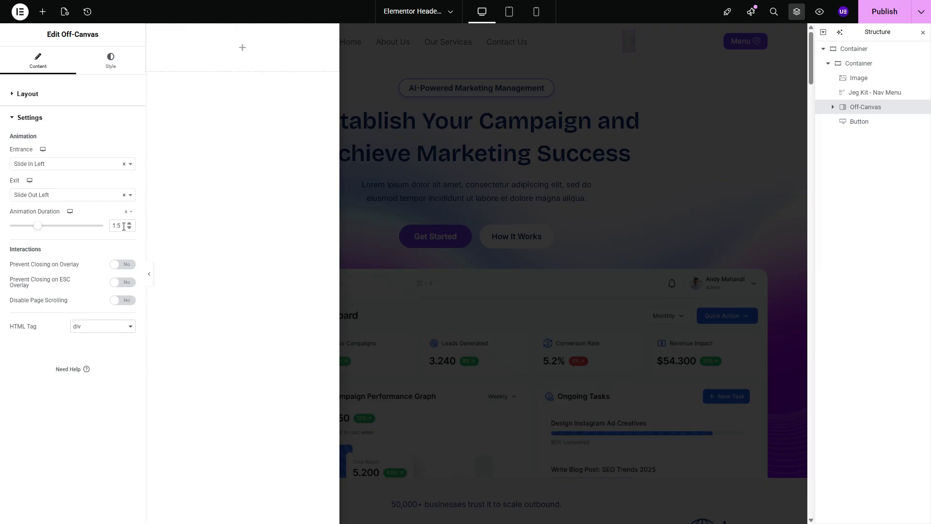
drag(126, 226, 110, 225)
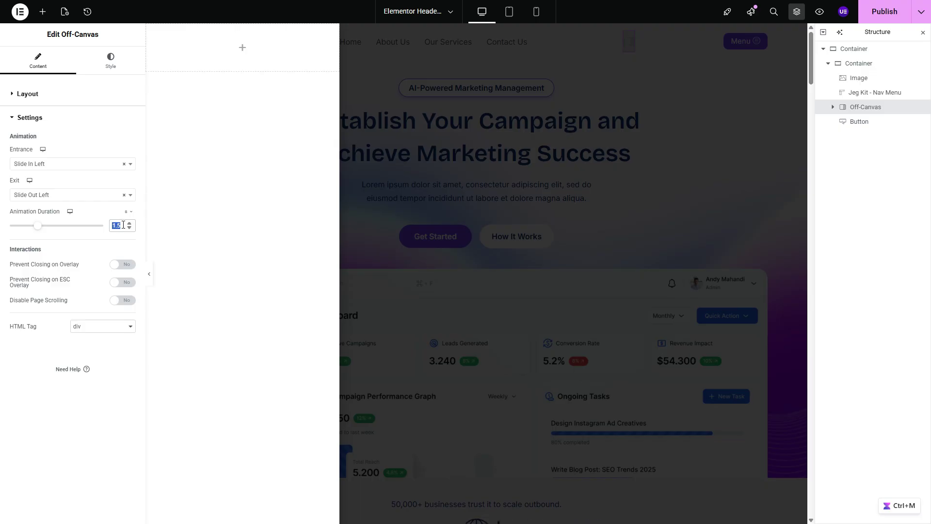
key(BackSpace)
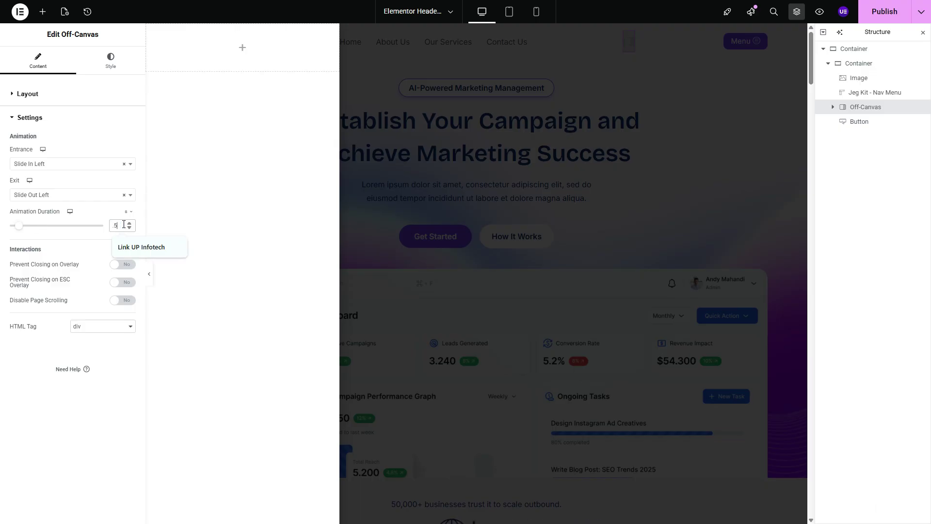
click(75, 97)
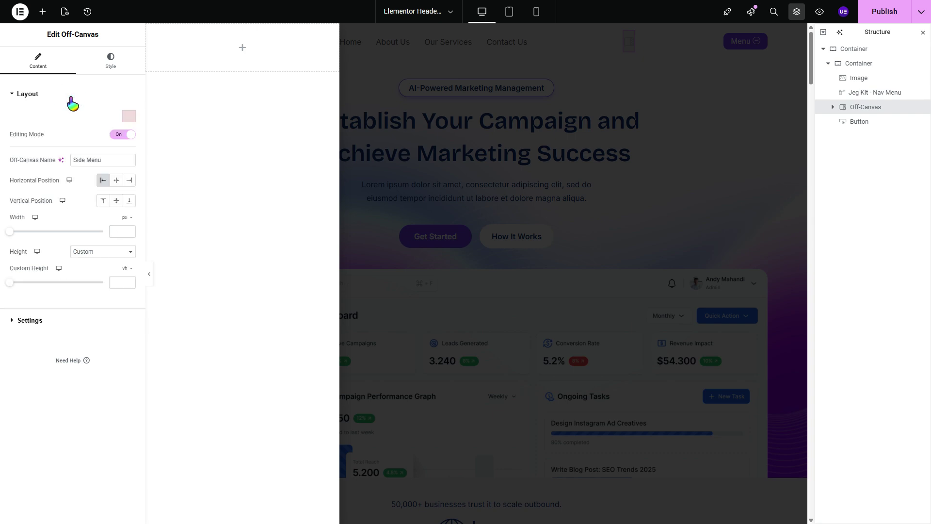
click(119, 135)
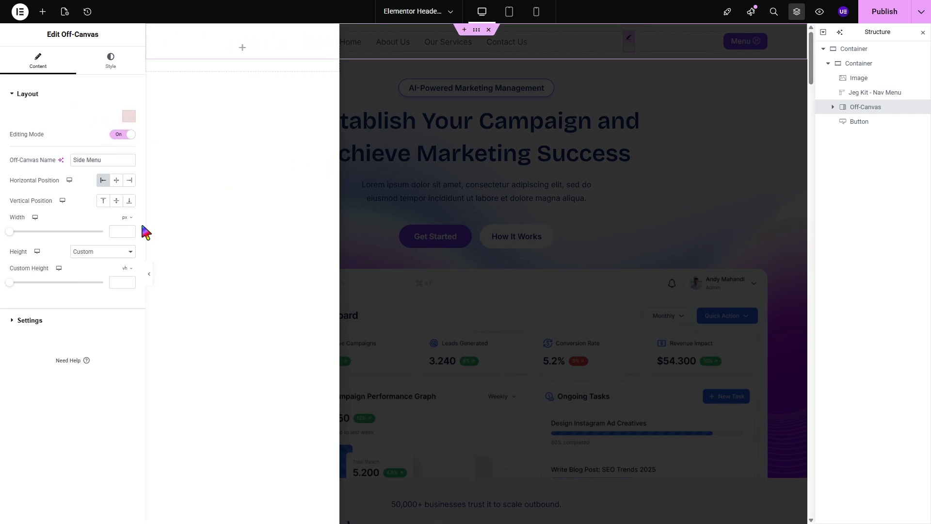
Give the off-canvas a linear gradient background from the blue Secondary to the purple Primary global color, at an angle of 260 degrees.
click(65, 318)
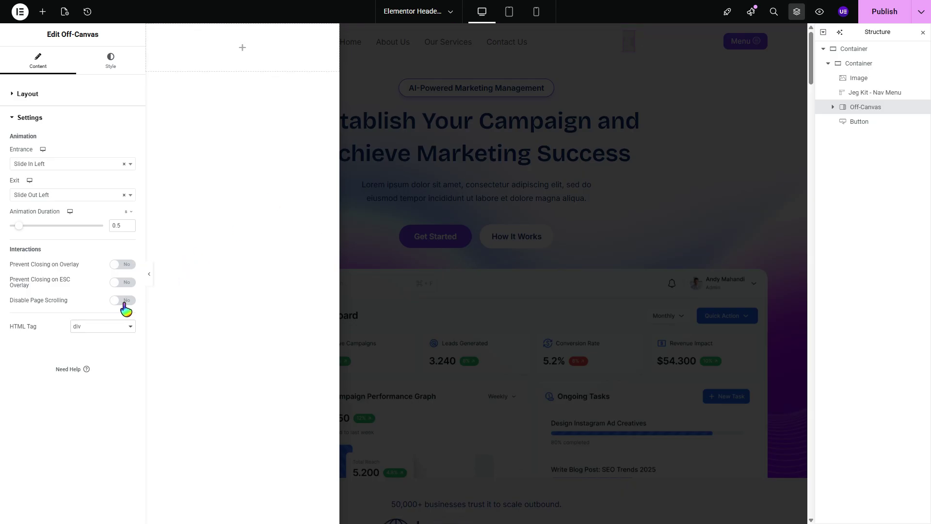
click(106, 60)
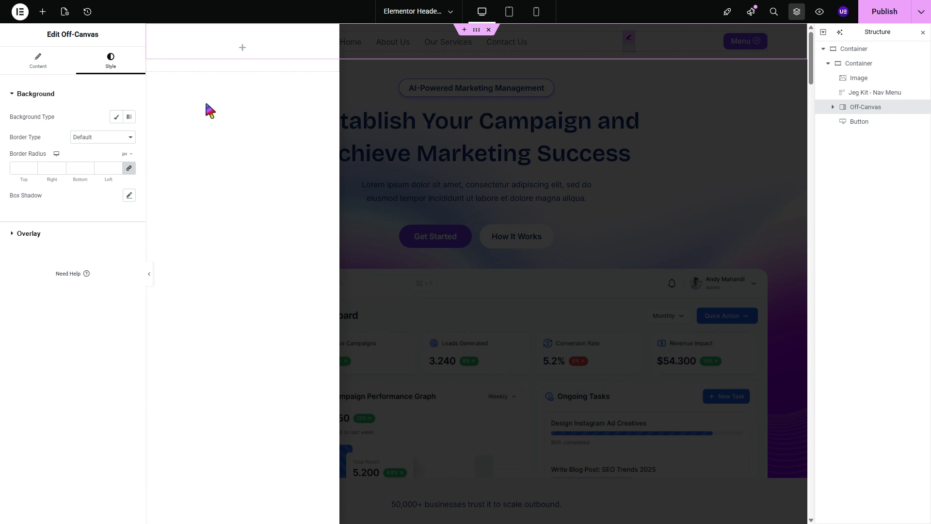
click(131, 120)
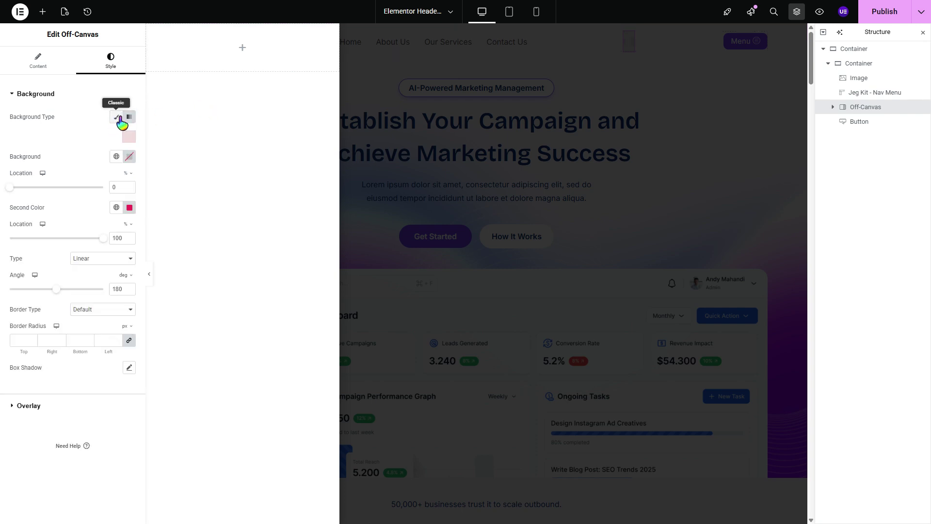
click(116, 156)
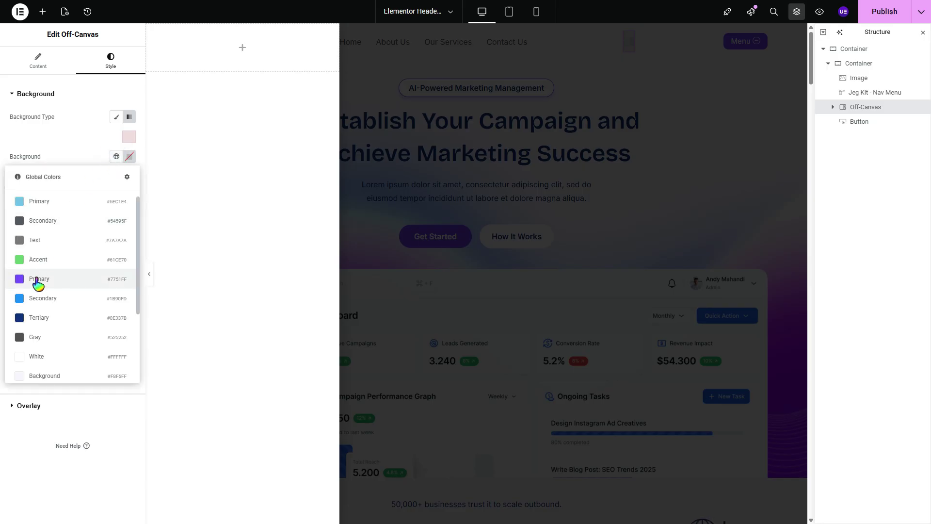
click(34, 299)
click(117, 207)
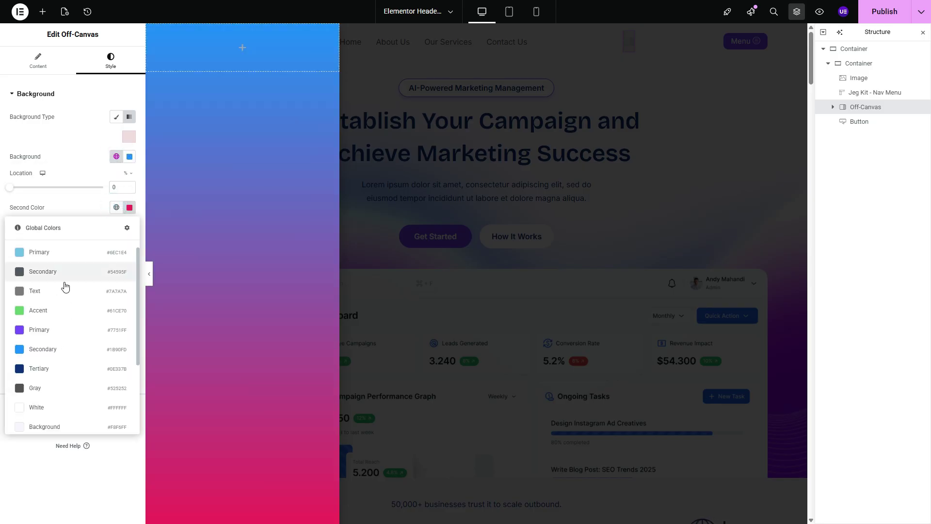
click(34, 331)
click(116, 207)
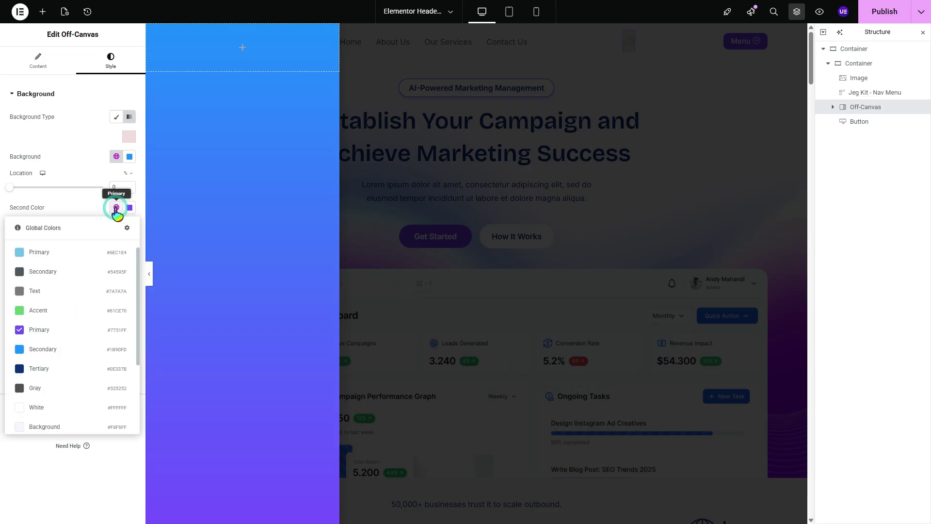
click(116, 207)
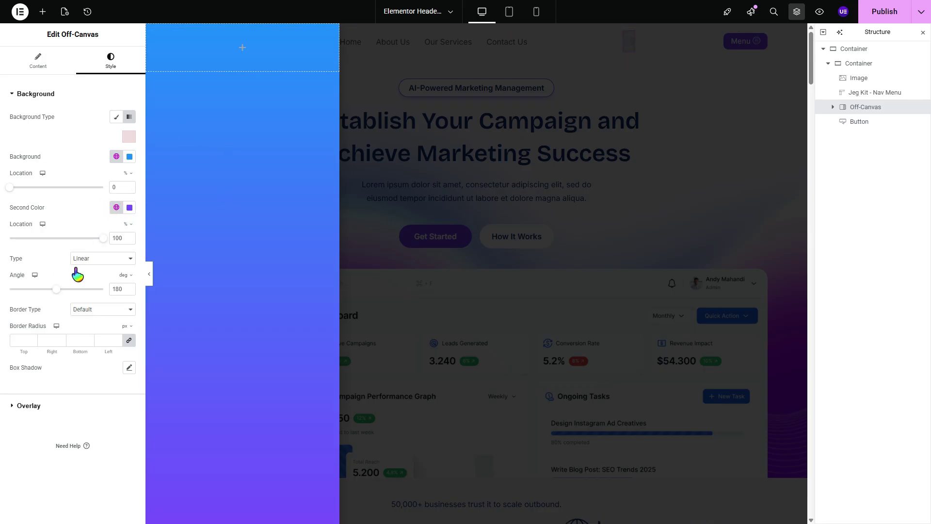
drag(57, 290, 77, 290)
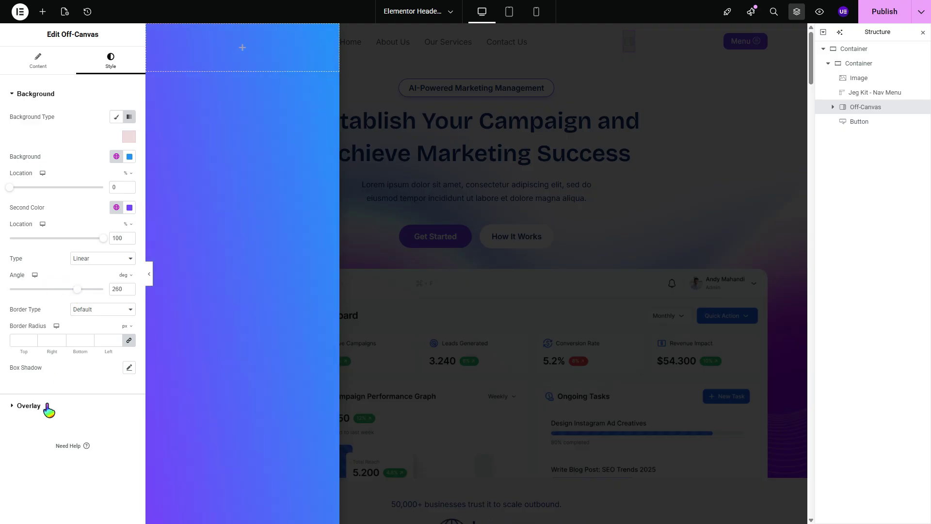
Lower the opacity of the off-canvas overlay's black color to #00000024, then return to the layout settings.
click(29, 405)
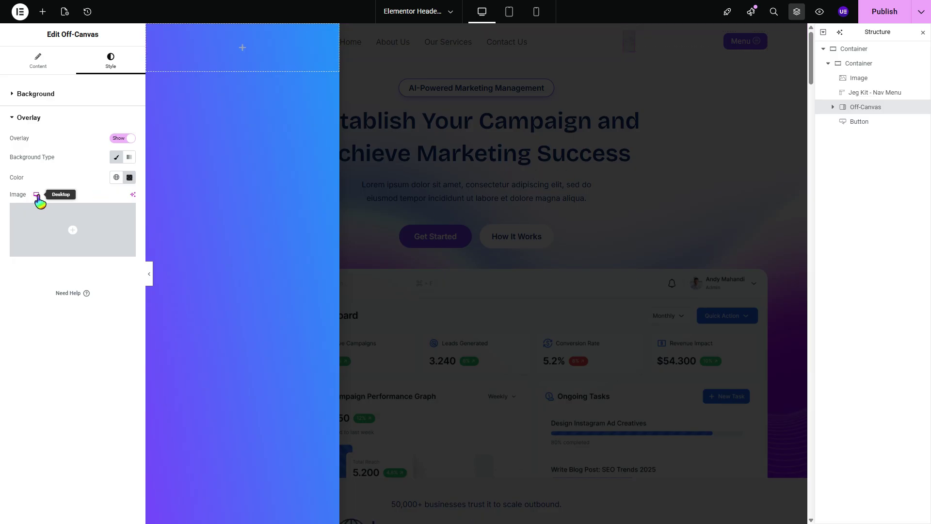
click(129, 177)
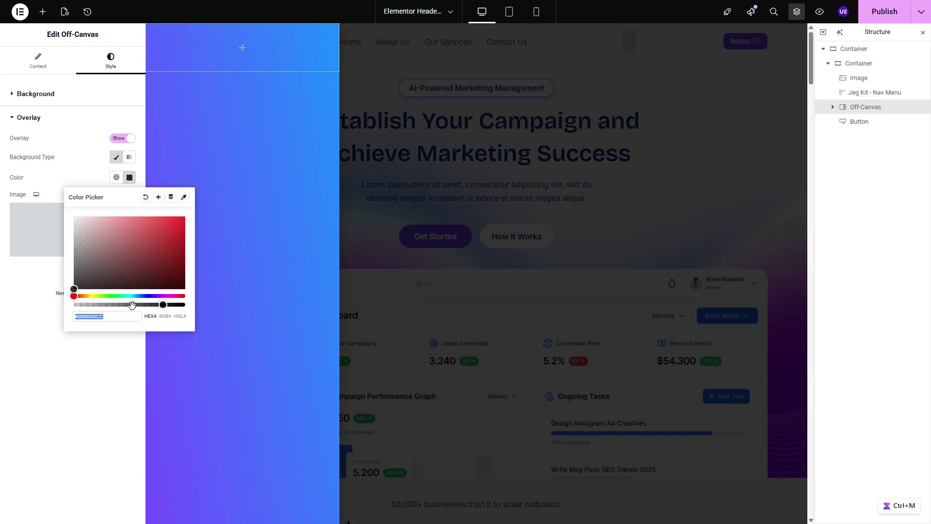
drag(162, 304, 90, 304)
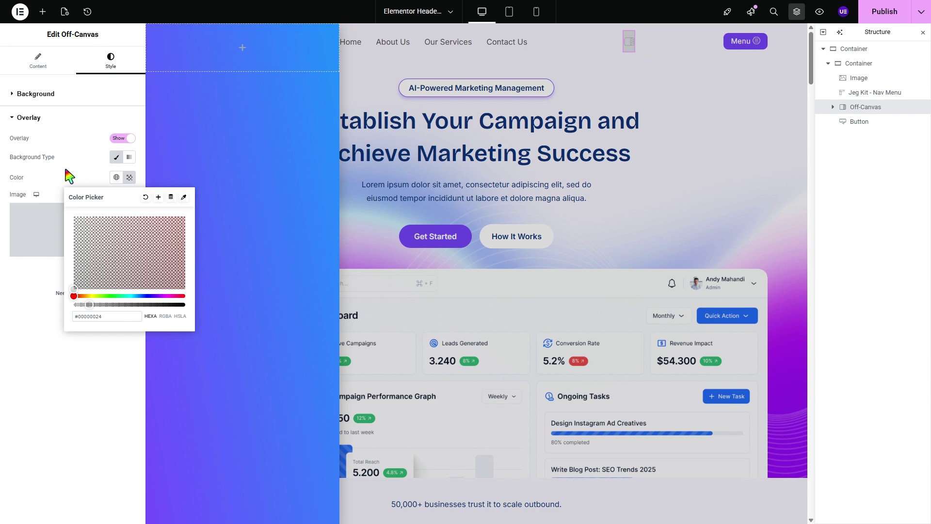
click(36, 93)
click(71, 63)
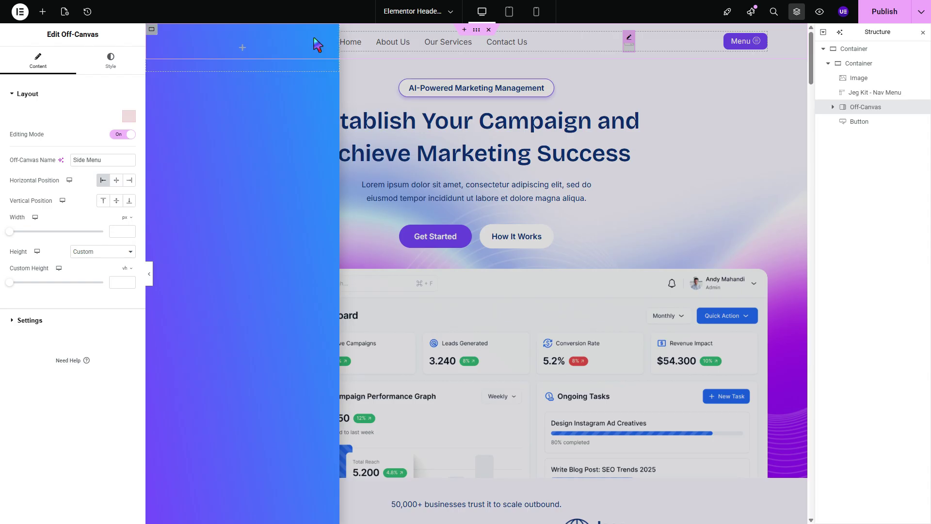
Add an Icon widget to the off-canvas container, using a boxed X icon found by filtering the icon library for "clos".
click(242, 47)
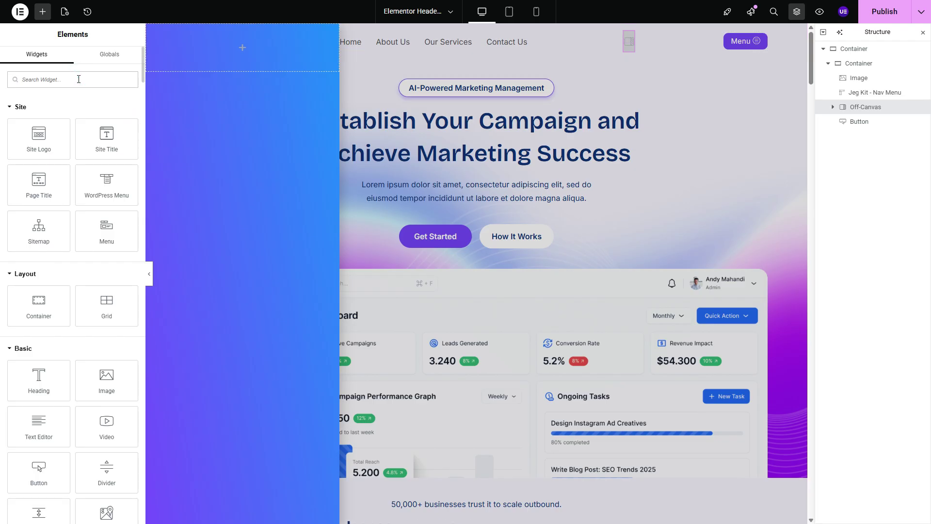
text(icon)
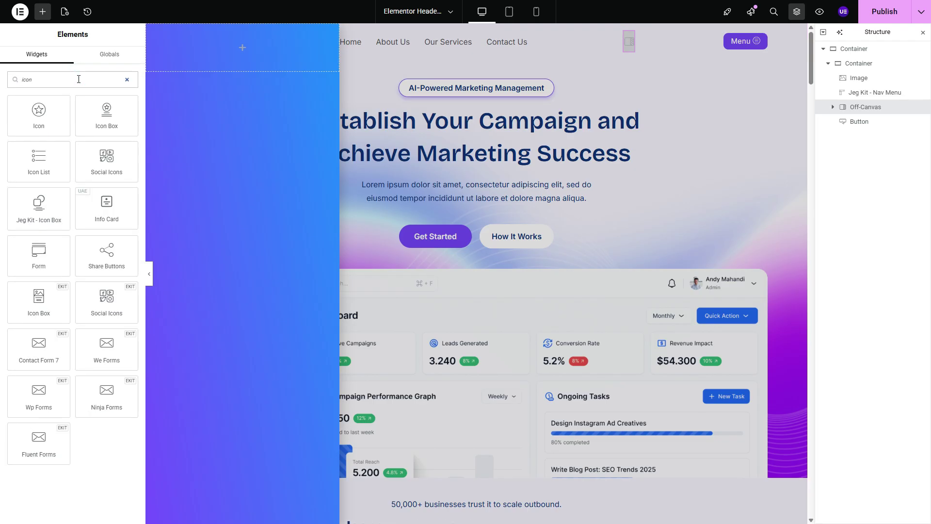
drag(41, 121, 252, 56)
click(58, 151)
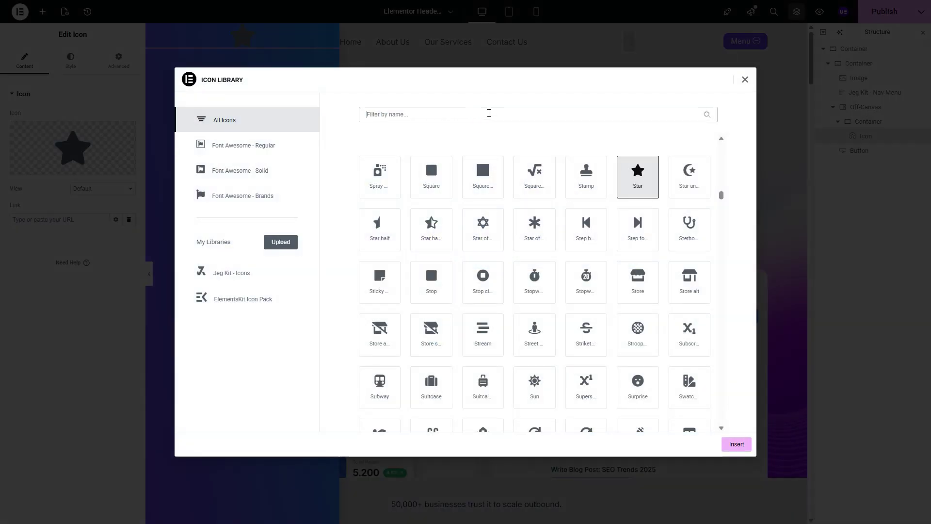
click(489, 113)
text(clos)
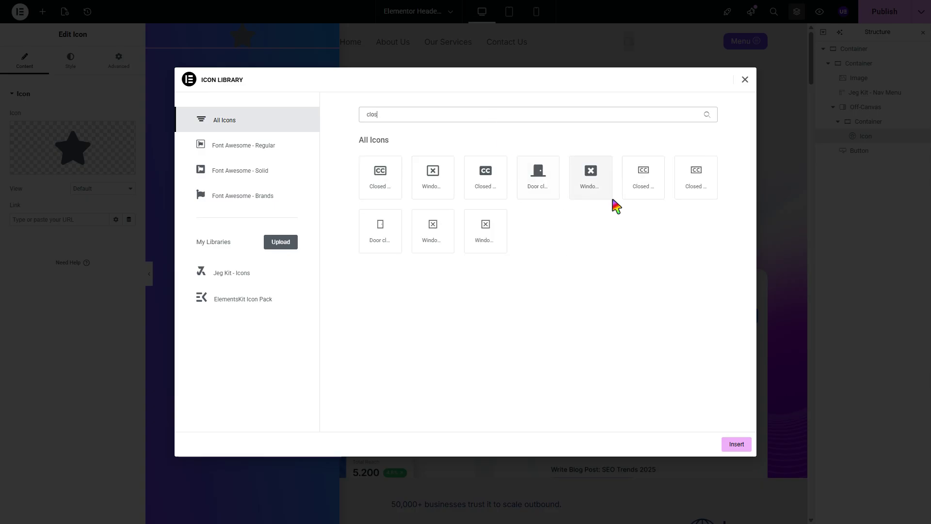
click(433, 238)
click(731, 444)
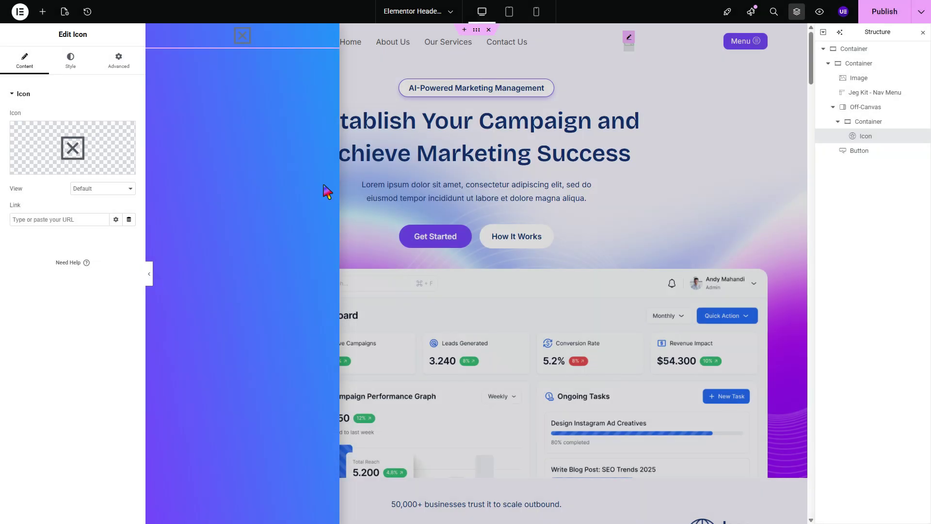
Try the White global color on the close icon, then delete the Icon widget from the off-canvas container.
click(70, 61)
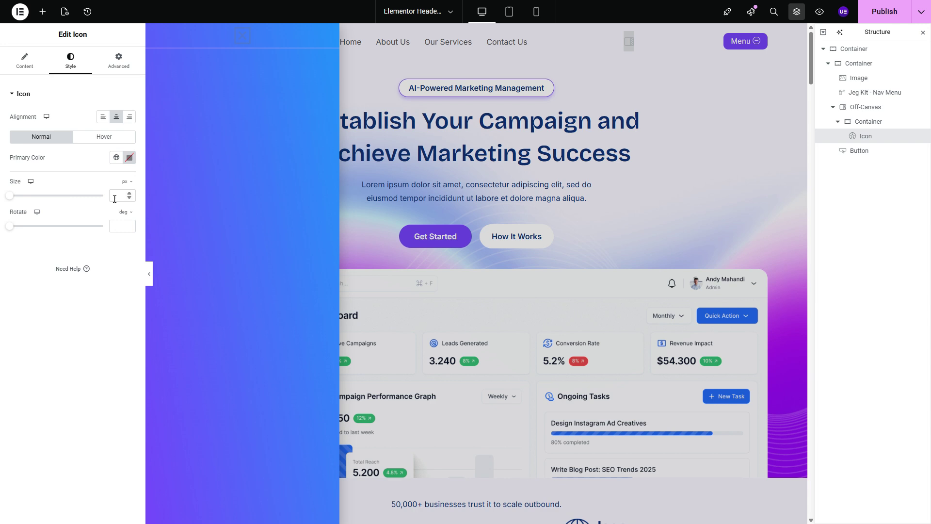
click(116, 158)
click(37, 356)
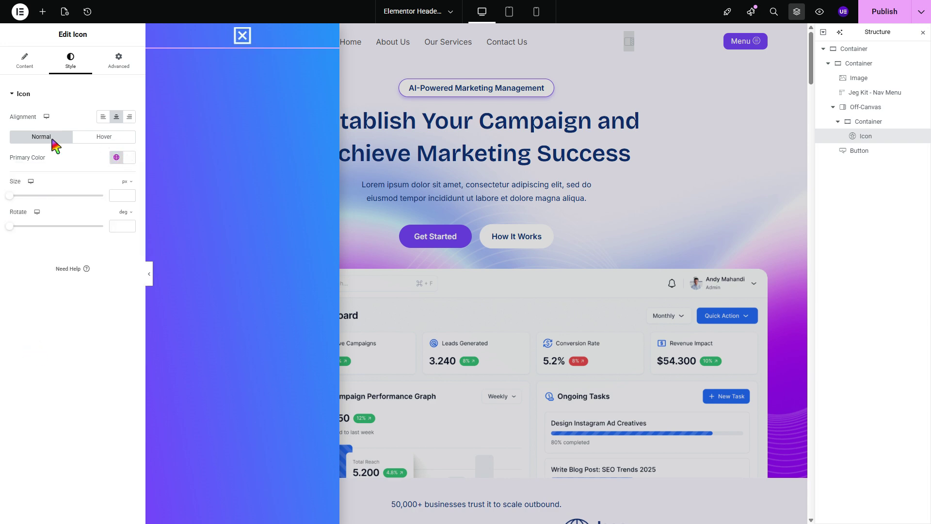
right_click(270, 45)
click(284, 258)
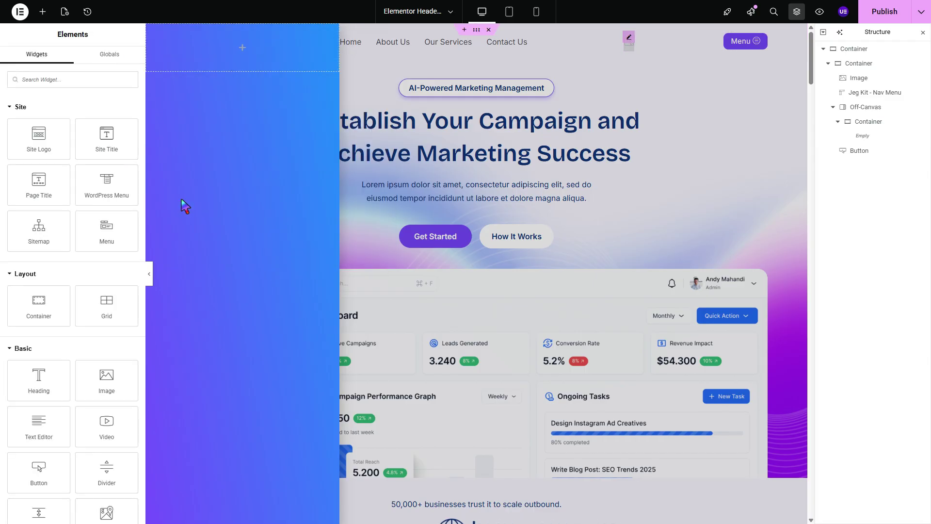
Add a Button widget to the off-canvas container and set its text to "Close".
text(but)
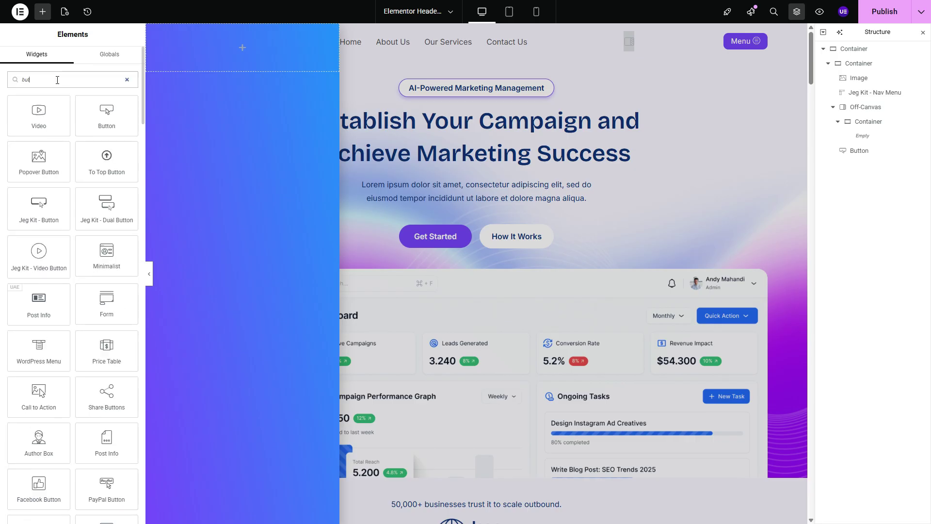
drag(133, 104, 208, 70)
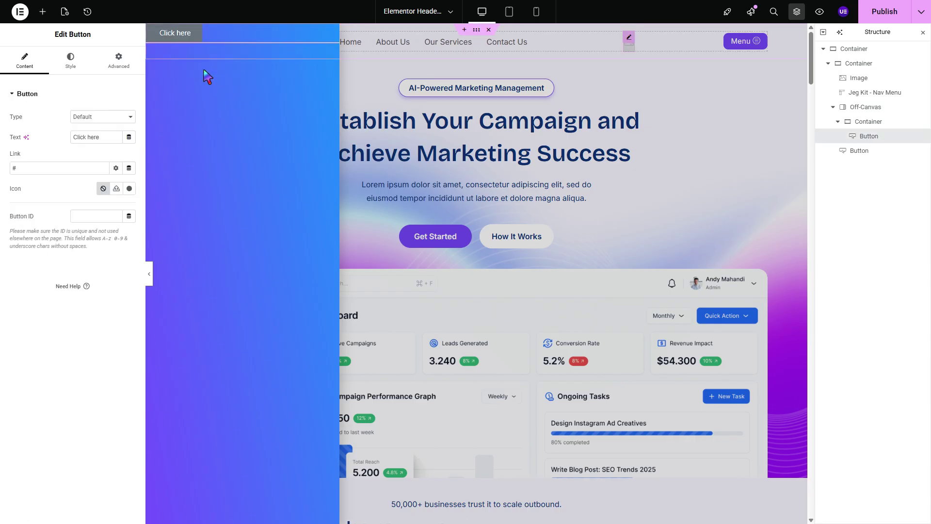
click(84, 160)
click(100, 137)
key(ctrl+a)
text(Clo)
Give the Close button the outlined boxed X icon, filtering the icon library for "clos", and set the button's position to Right.
click(129, 188)
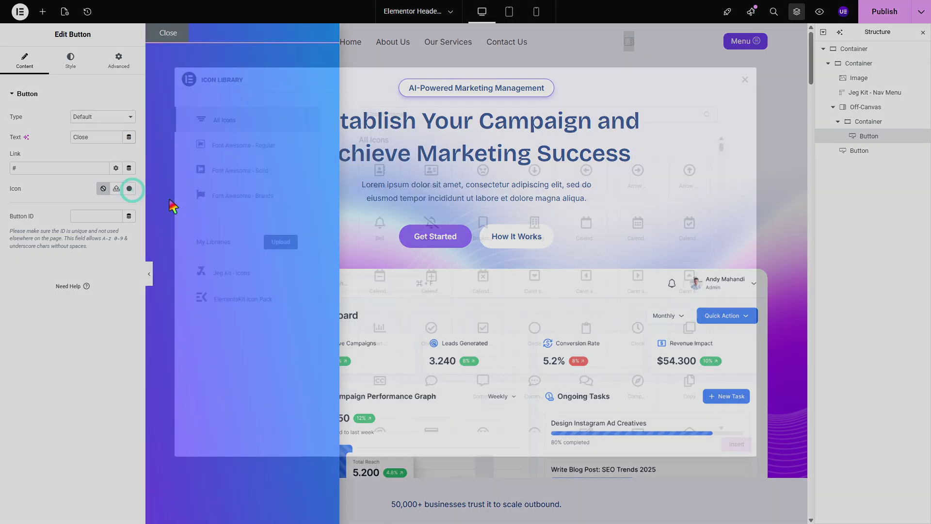
text(clos)
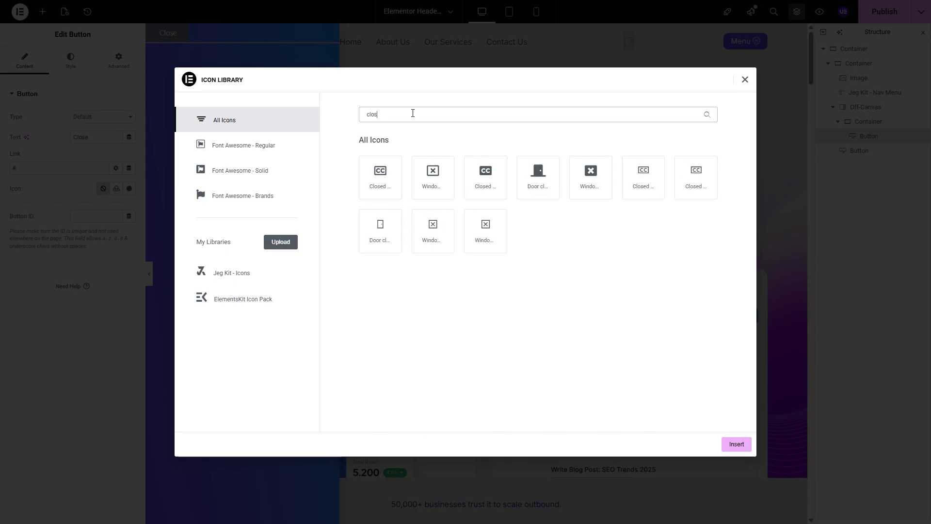
click(431, 182)
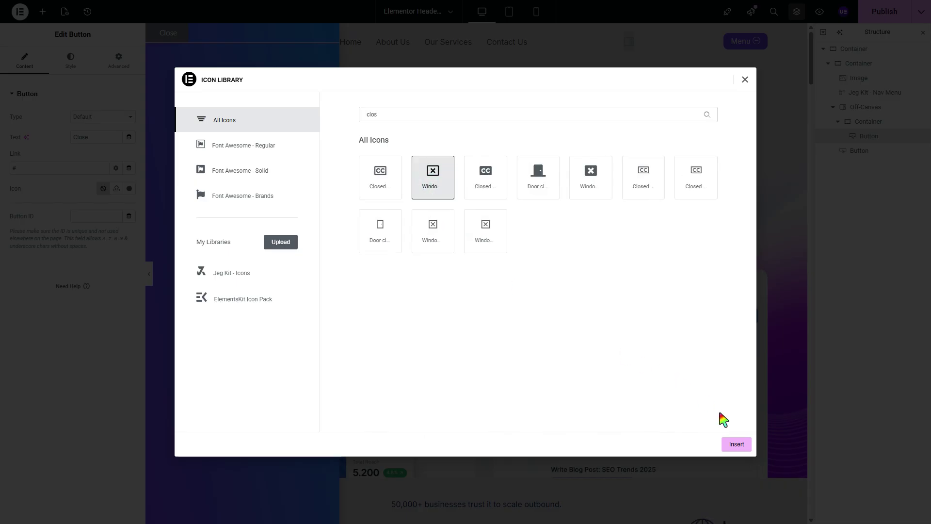
click(736, 443)
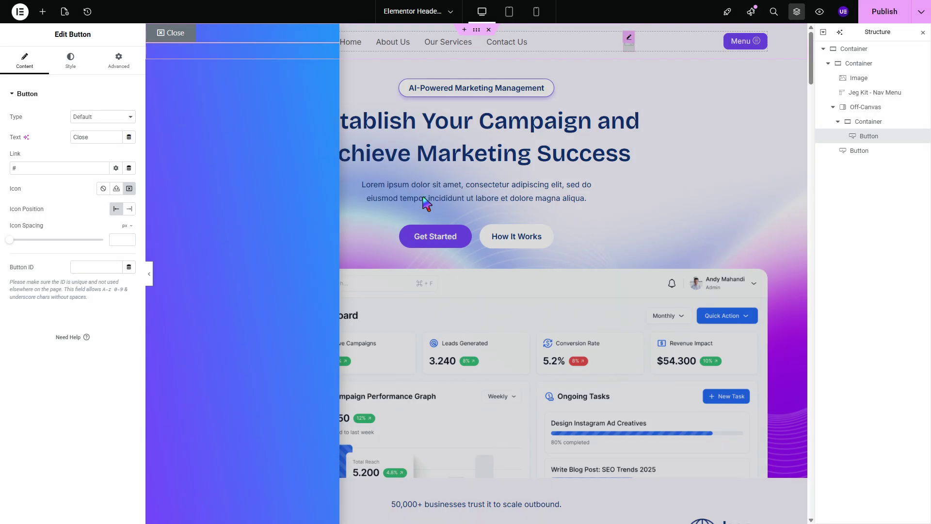
click(64, 71)
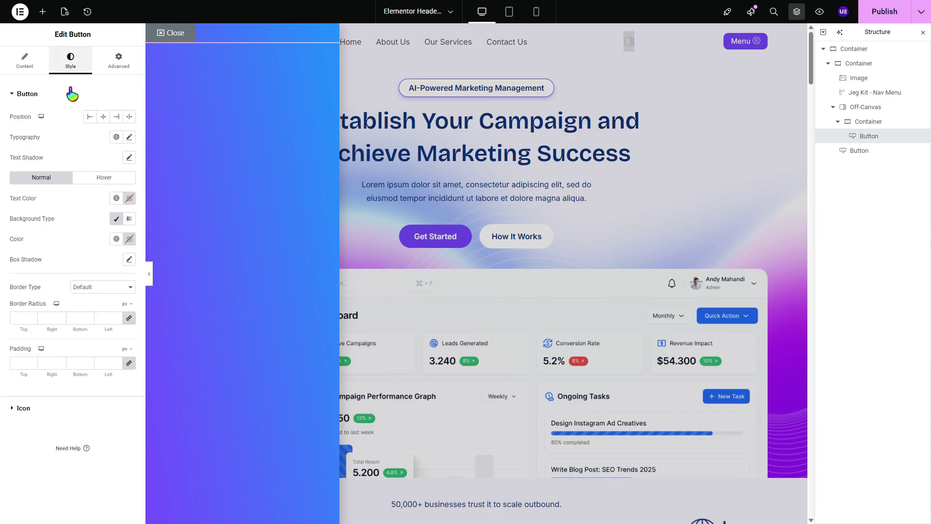
click(116, 118)
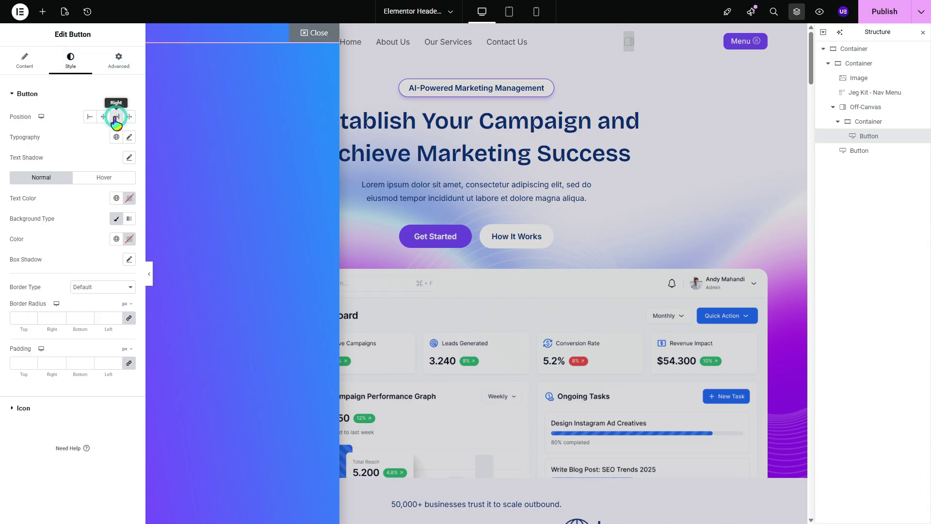
Set the padding of the container inside the off-canvas to 10 px on all four linked sides.
click(118, 63)
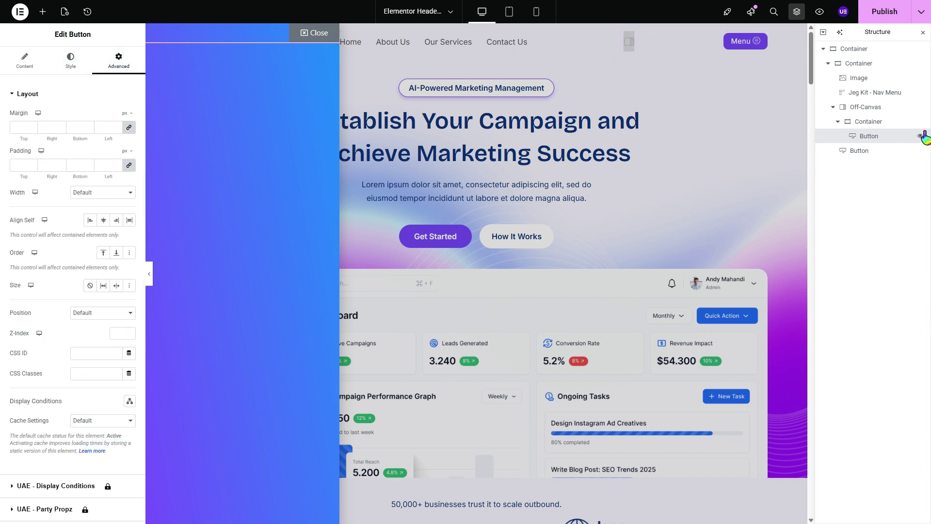
click(866, 107)
click(869, 121)
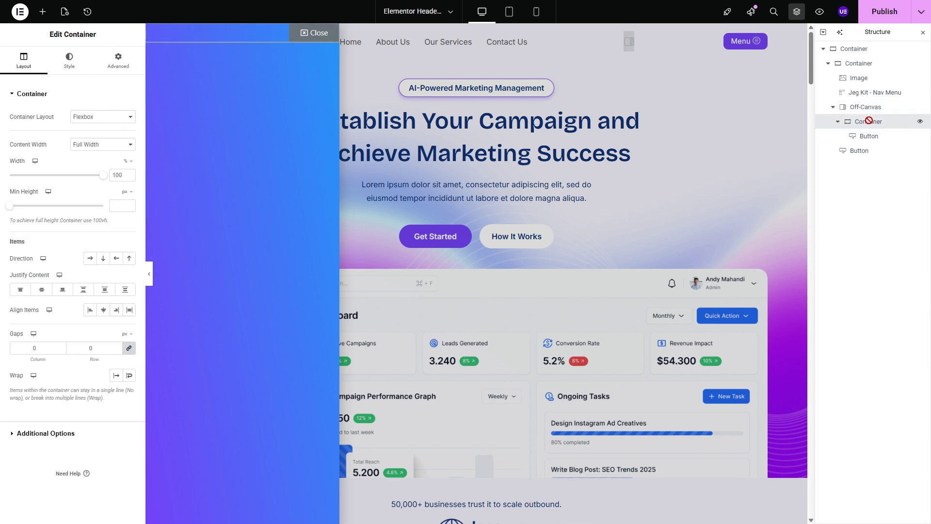
click(118, 62)
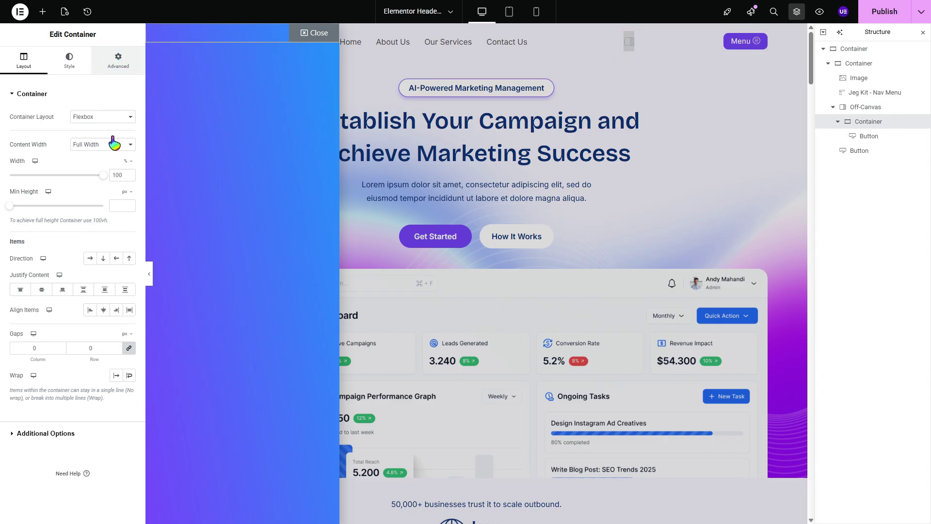
double_click(27, 165)
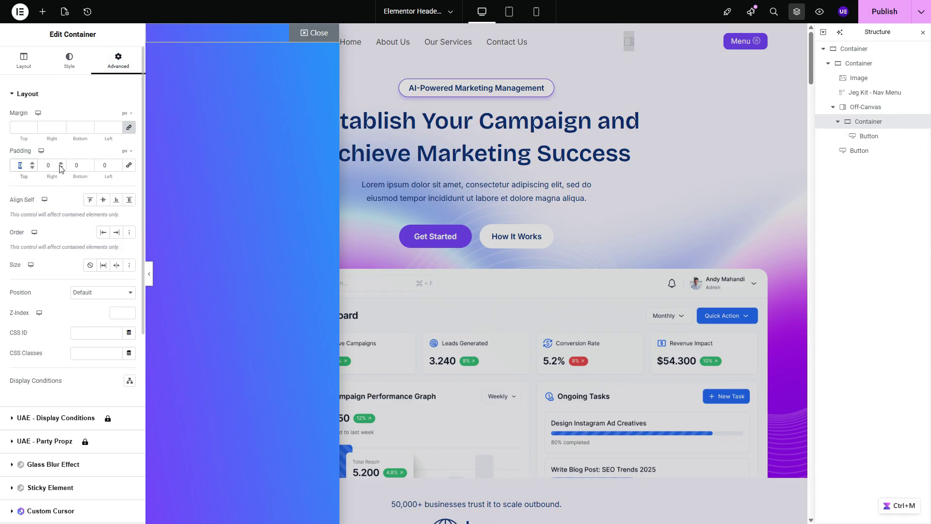
text(10)
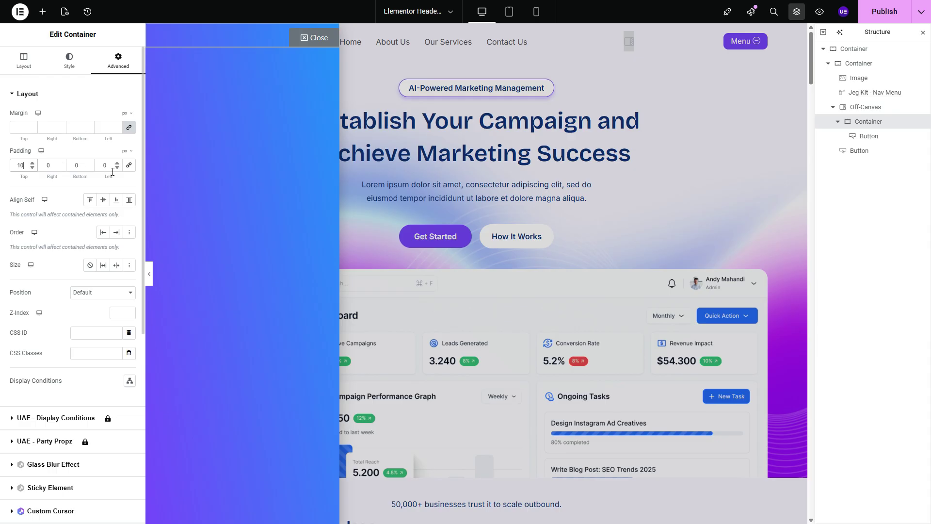
click(129, 164)
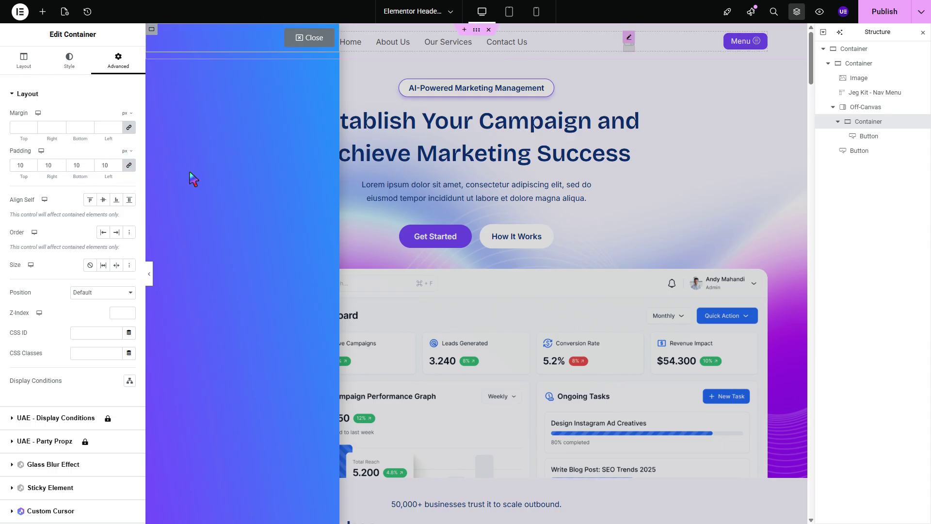
Color the Close button with the White global color as background and the blue Secondary global color as text.
click(868, 136)
click(68, 62)
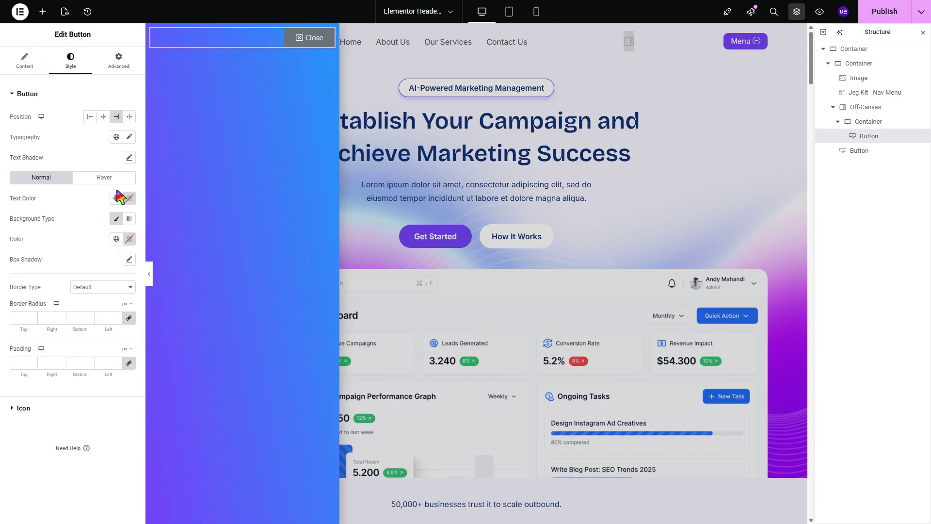
click(116, 238)
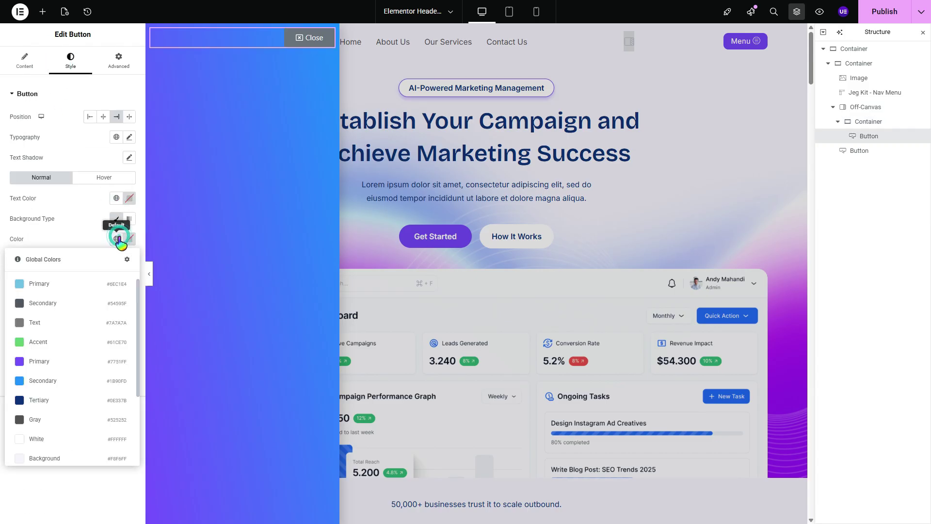
click(44, 439)
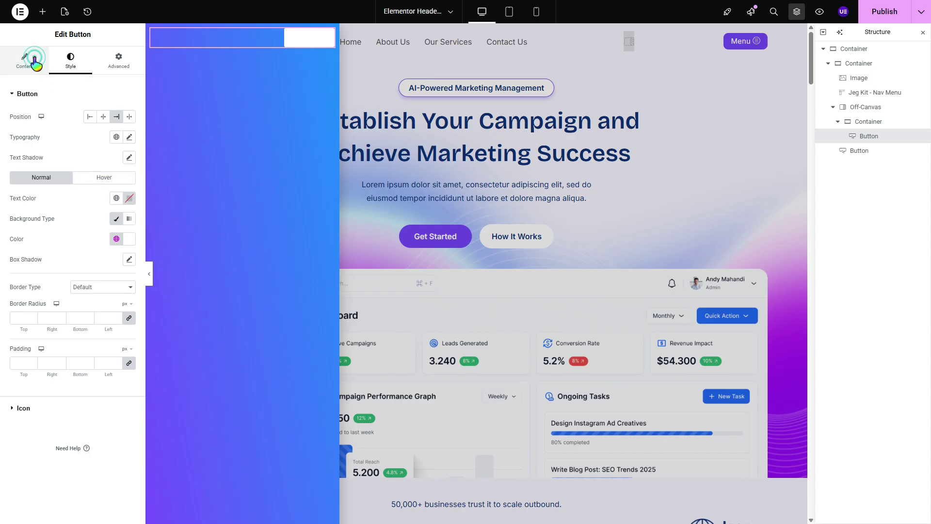
click(24, 61)
click(77, 66)
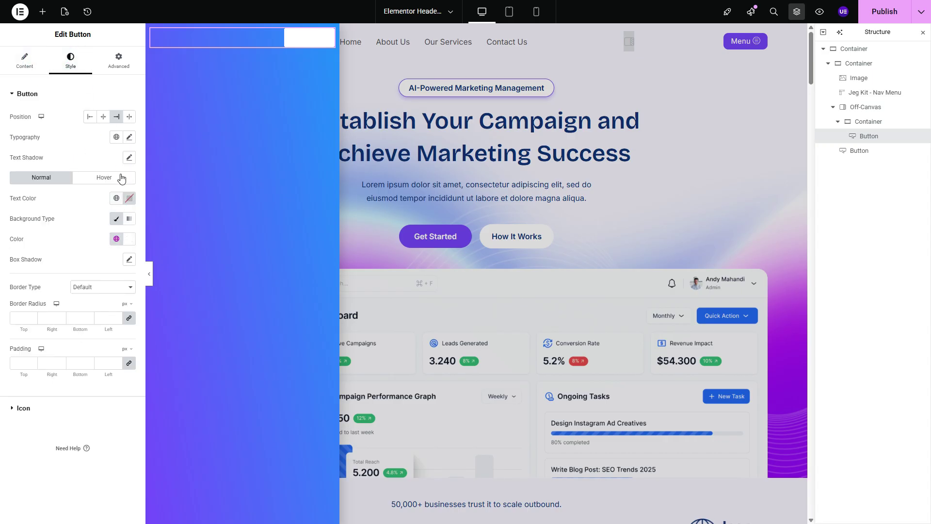
click(116, 199)
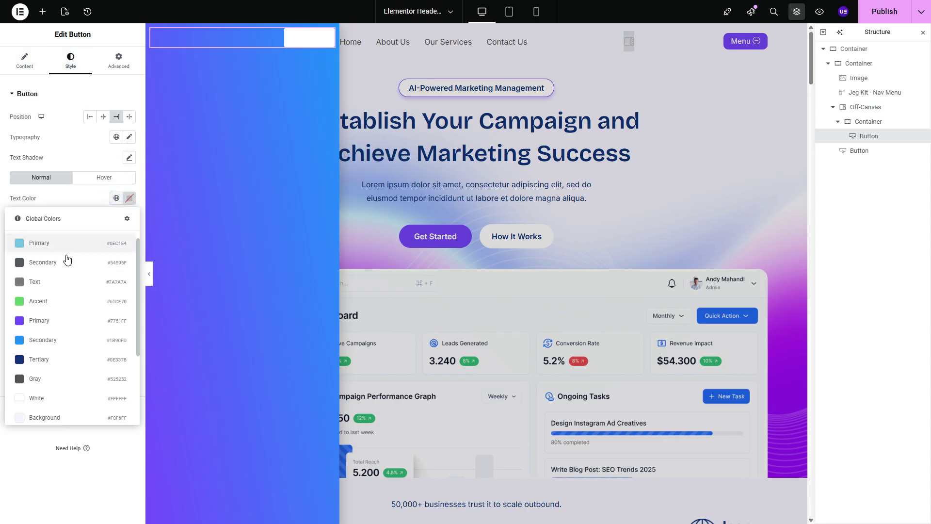
click(34, 339)
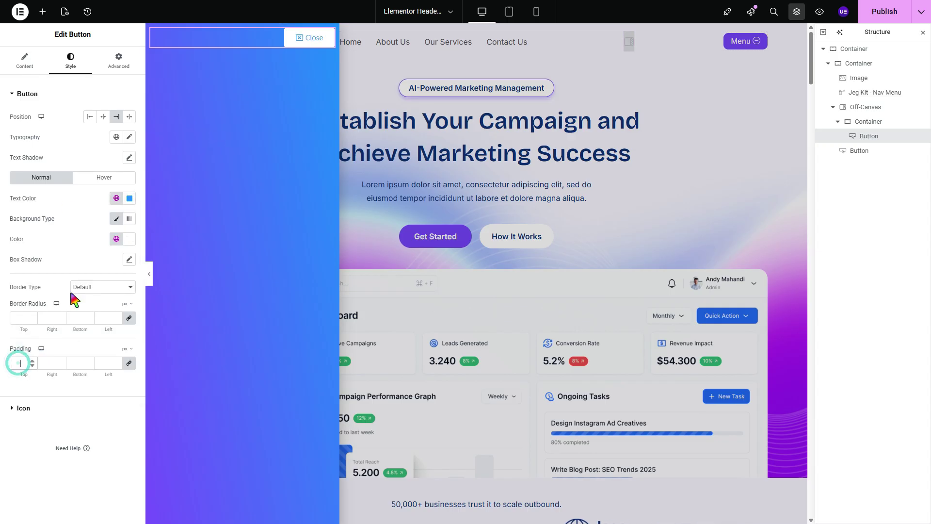
Set the Close button's padding to 10 px on all sides and its font weight to 600 (Semi Bold).
text(10)
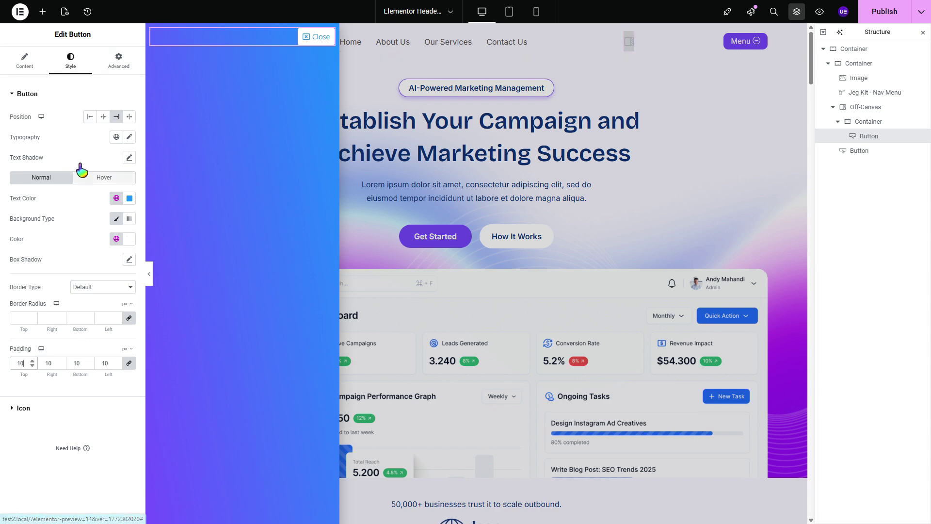
click(129, 137)
click(94, 233)
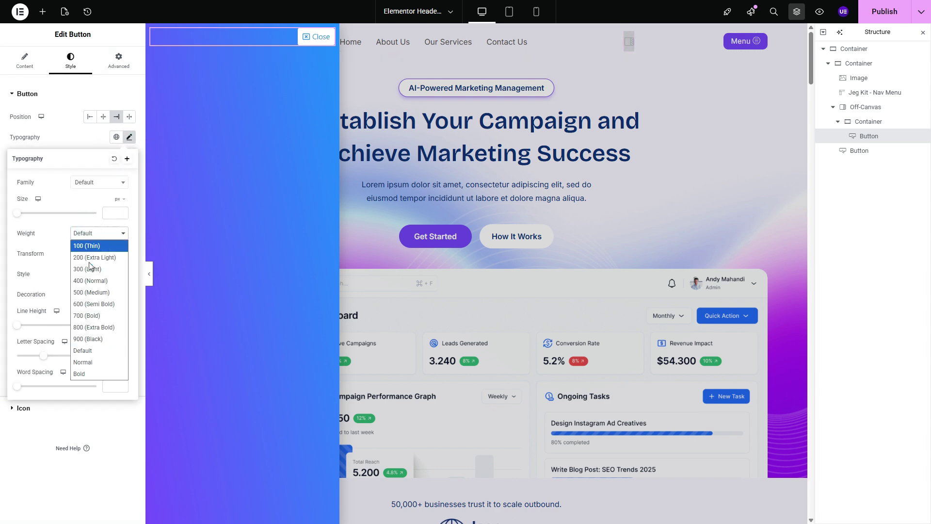
click(90, 302)
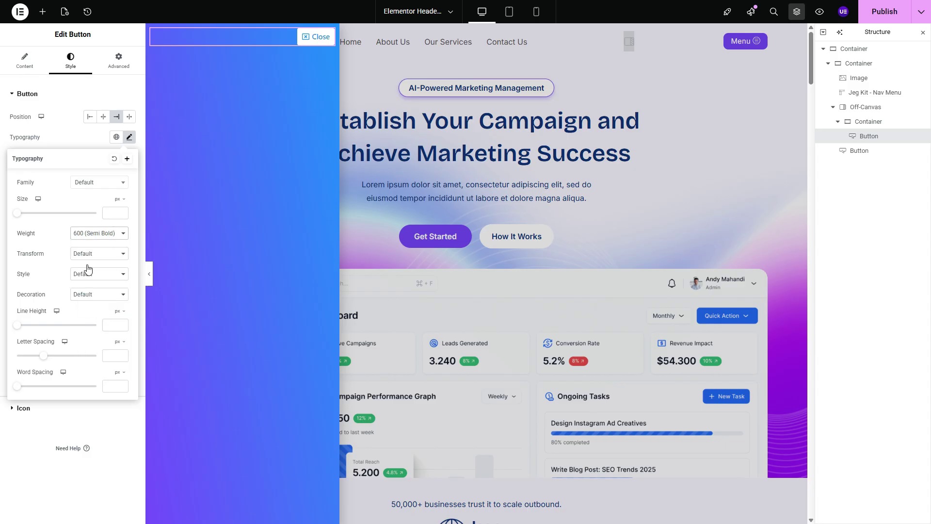
click(315, 39)
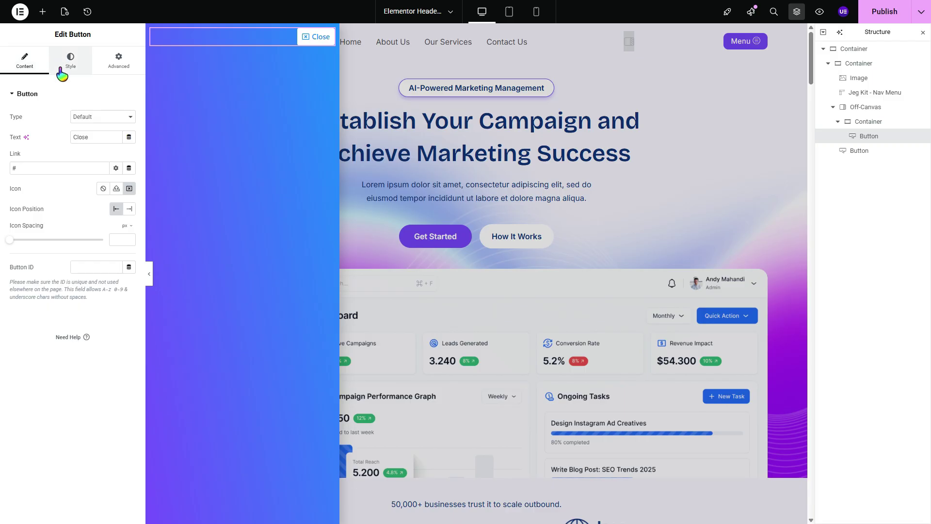
key(Escape)
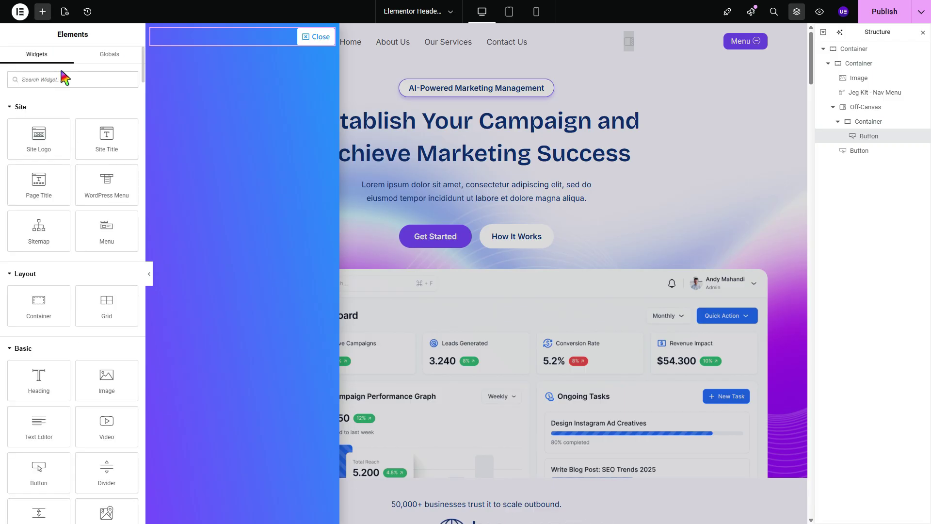
click(315, 41)
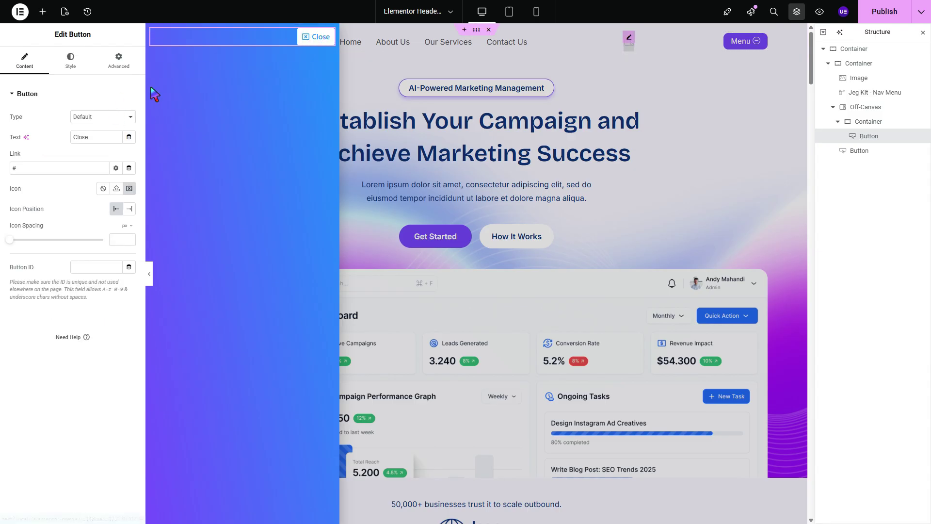
key(Escape)
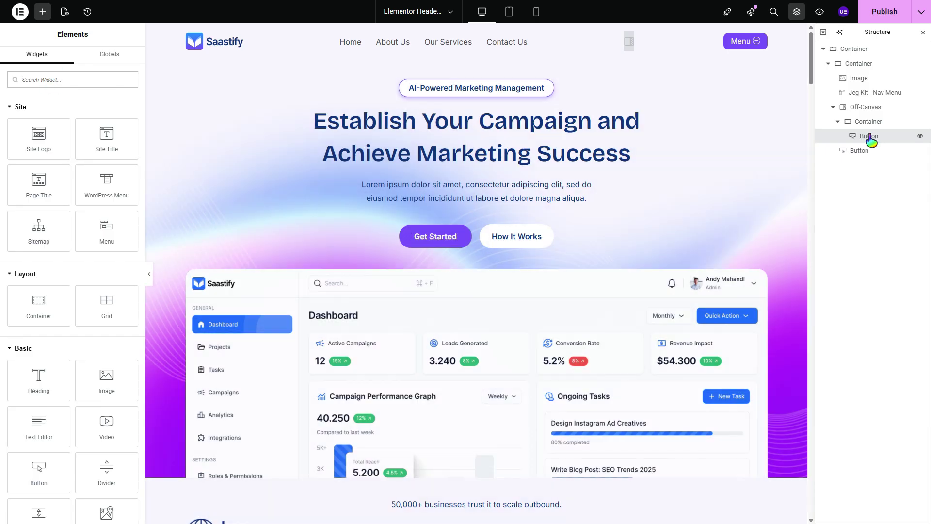
Reopen the off-canvas and add a WordPress Menu widget below the Close button, filtering the widgets for "men".
click(819, 123)
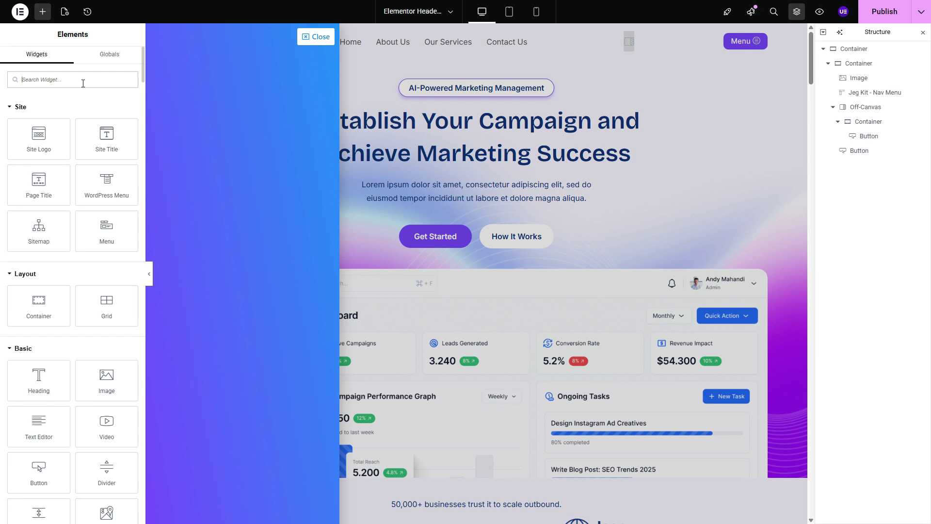
text(men)
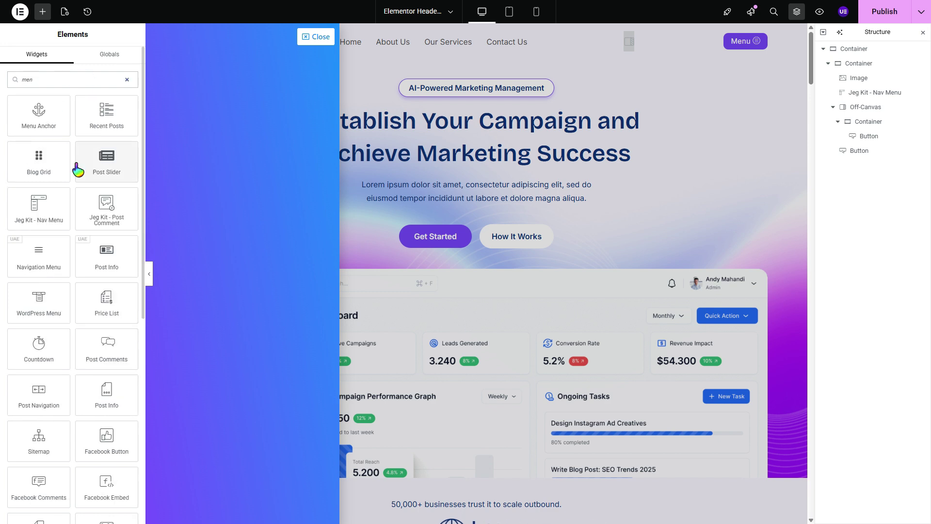
drag(43, 308, 278, 42)
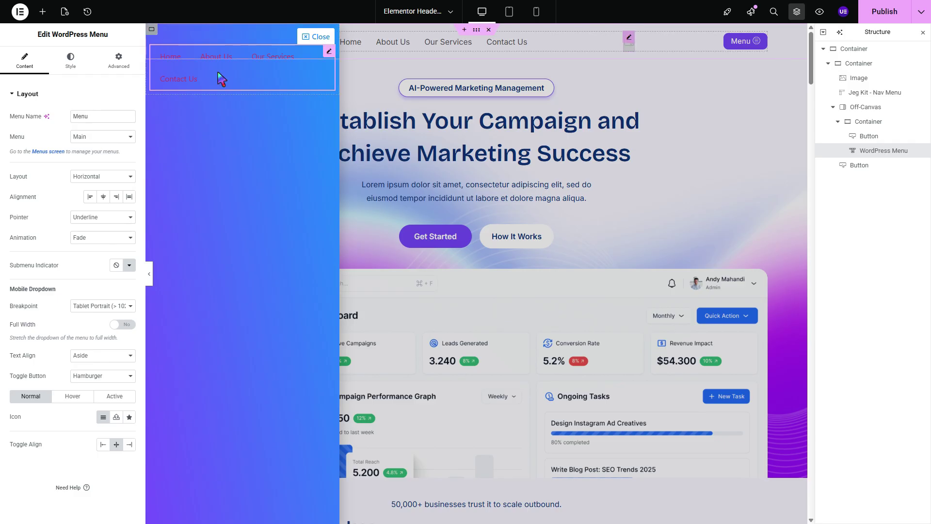
Set the WordPress Menu's layout to Vertical and its mobile dropdown breakpoint to None.
click(113, 177)
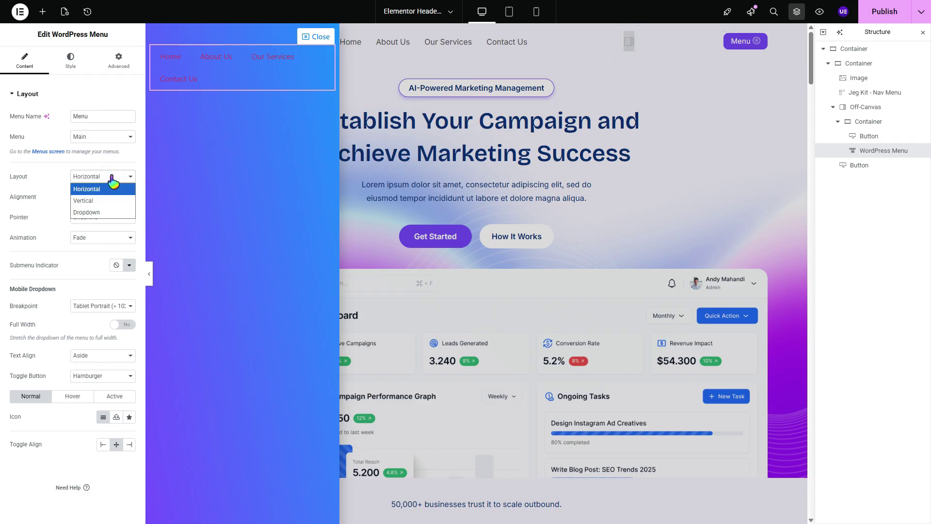
click(95, 201)
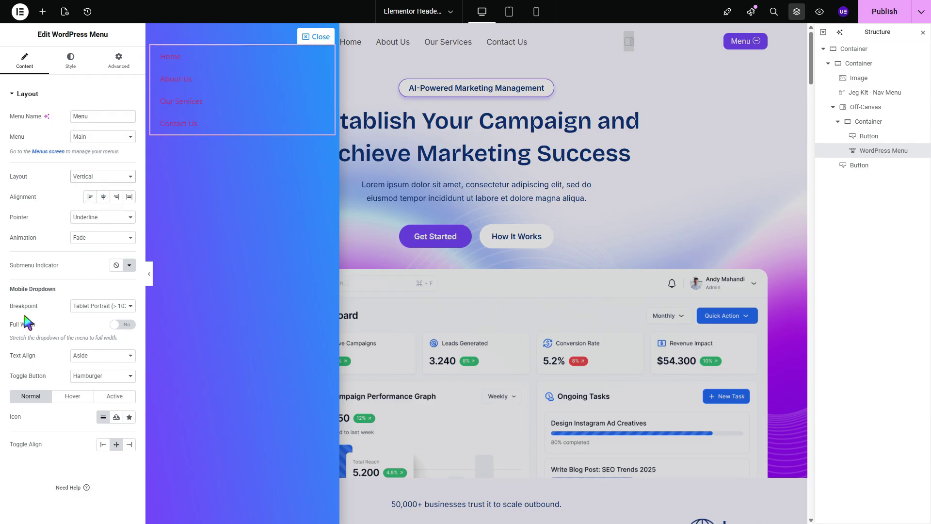
click(95, 307)
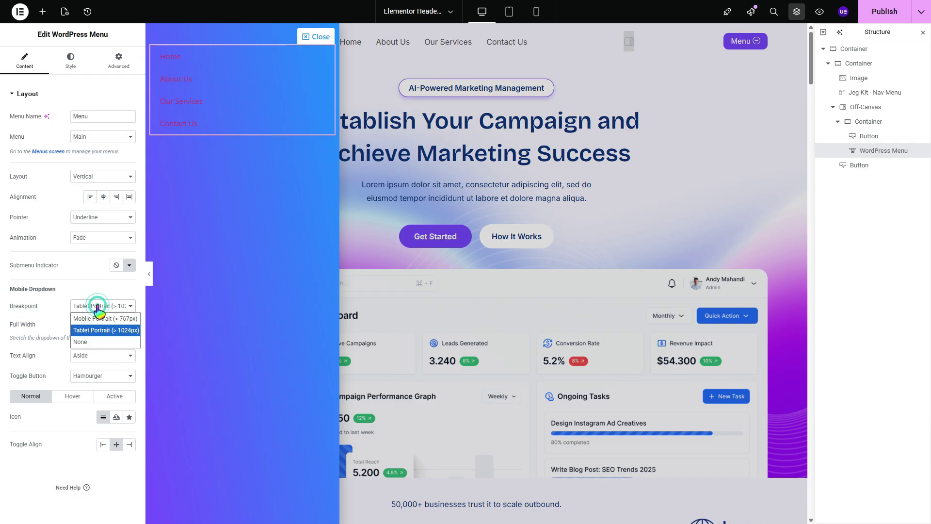
click(80, 342)
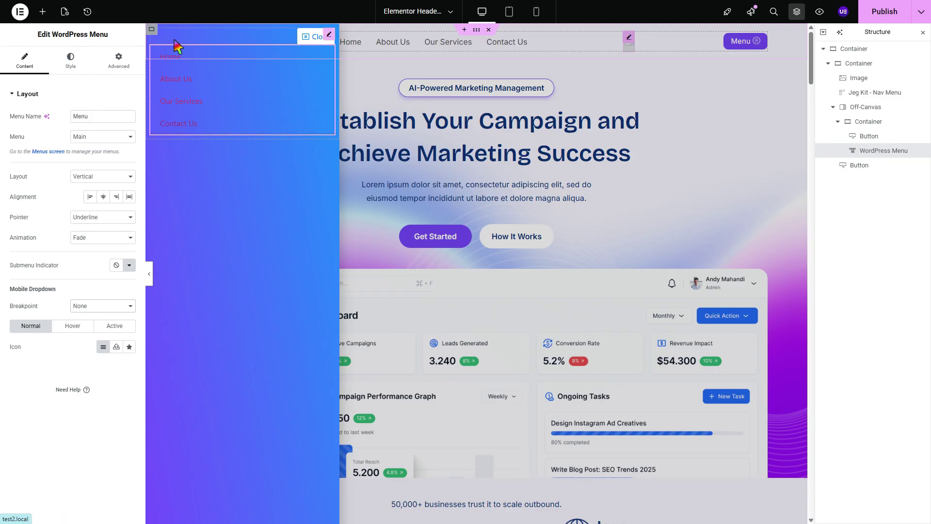
Color the WordPress Menu's text with the White global color and set its pointer to None.
click(70, 63)
click(116, 158)
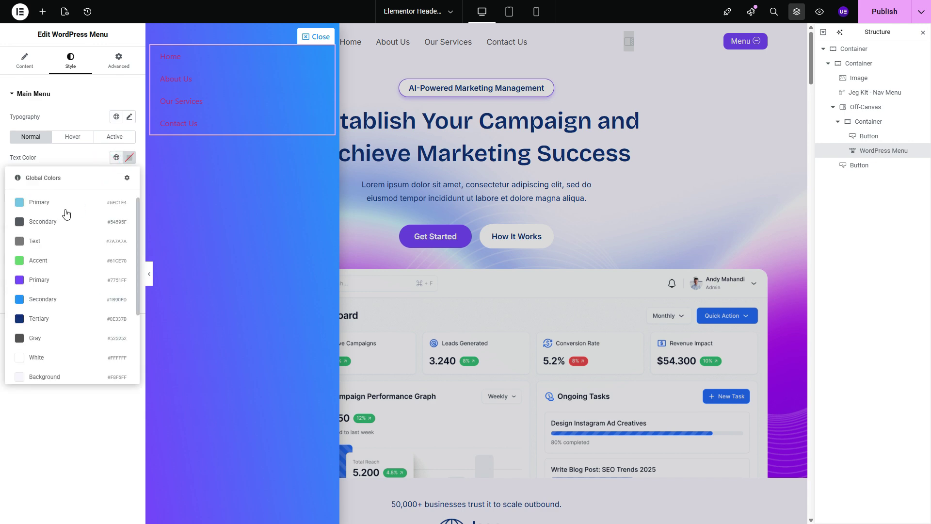
click(34, 358)
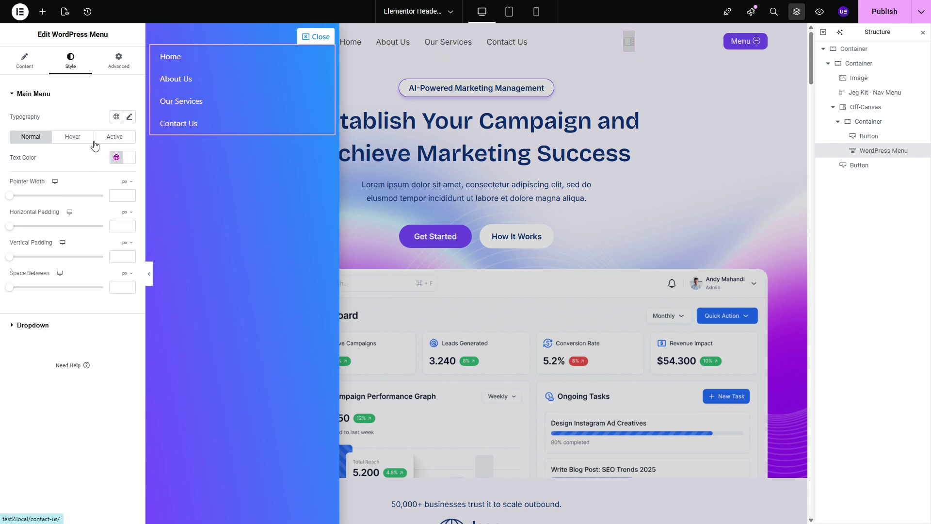
click(24, 62)
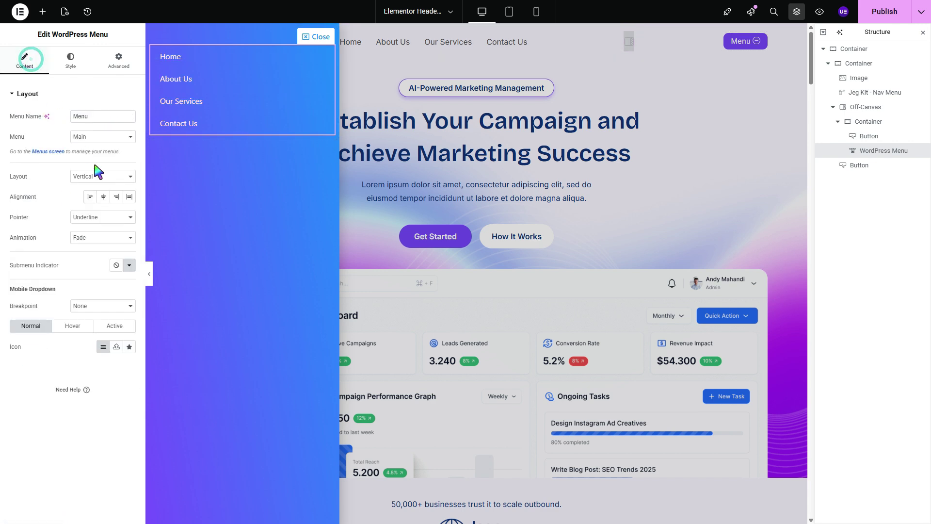
click(95, 224)
click(94, 235)
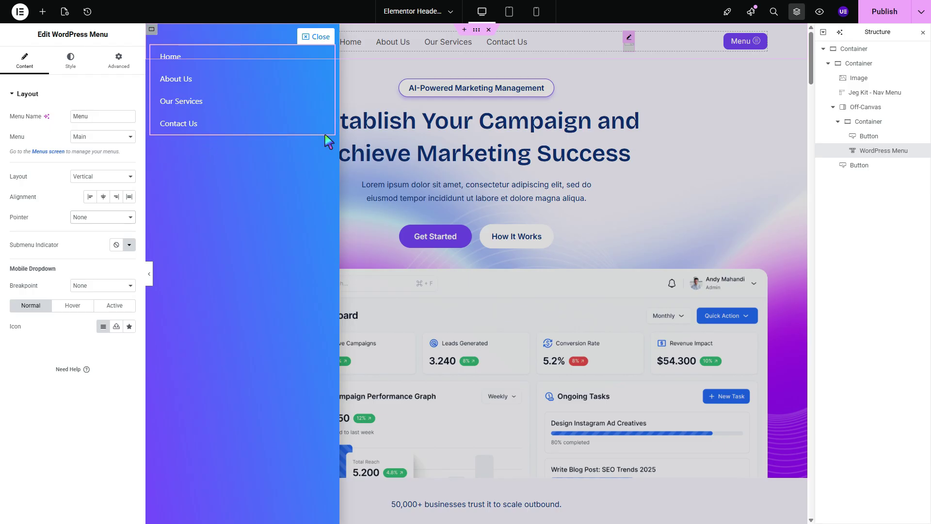
Add a Button widget below the WordPress Menu, filtering the widgets for "but", and stretch it across the full width.
key(Escape)
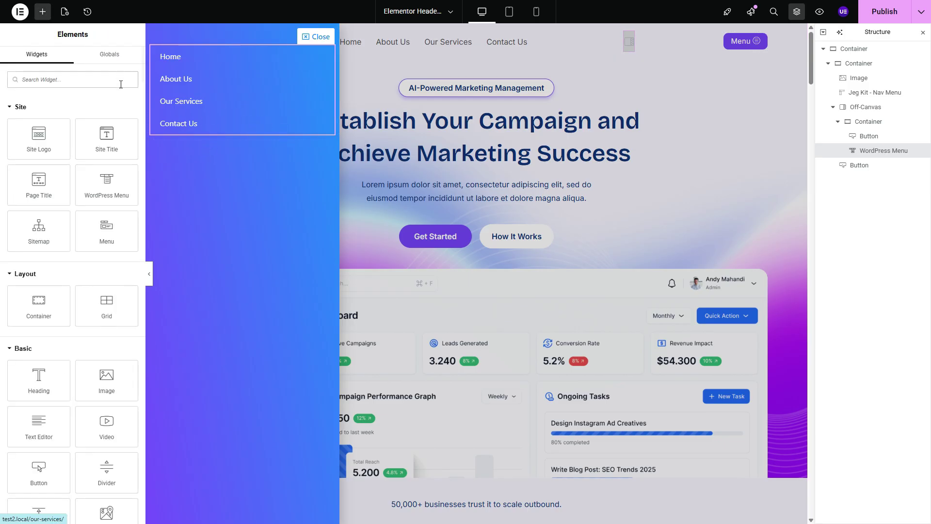
click(60, 82)
text(but)
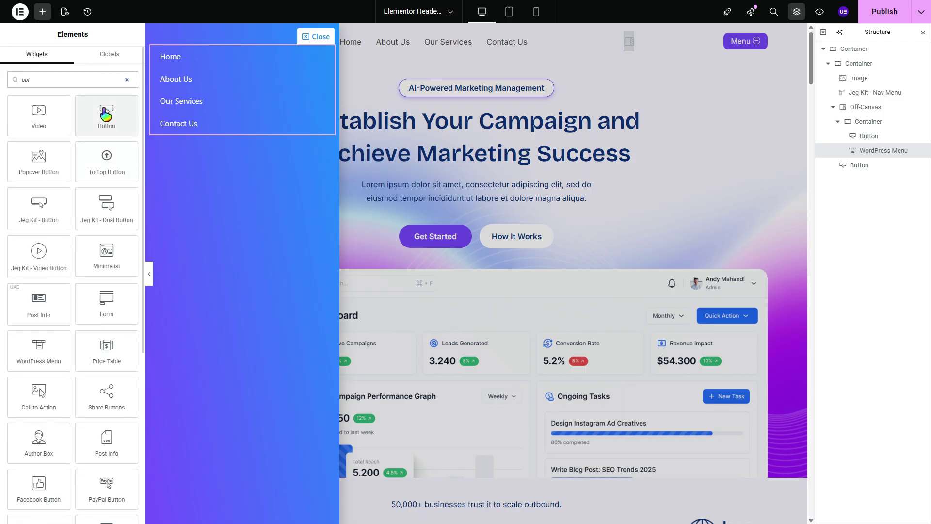
drag(105, 115, 225, 132)
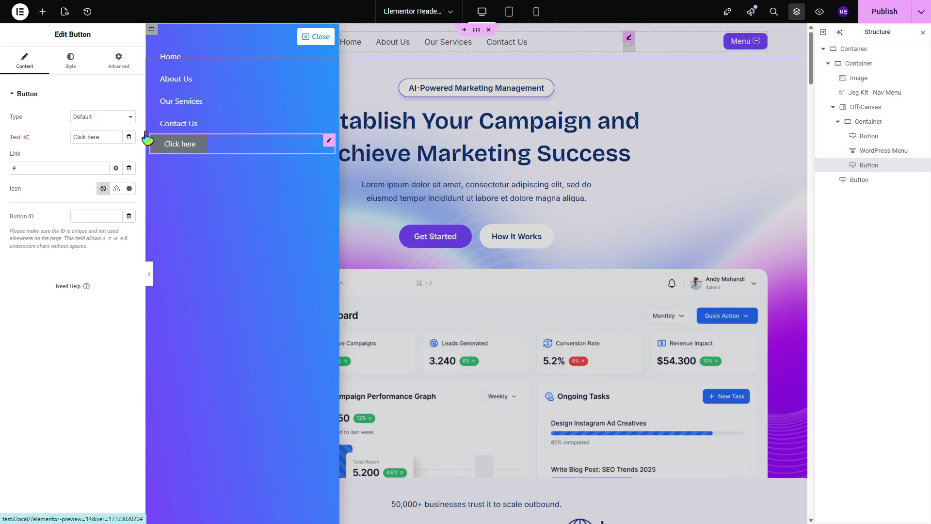
click(70, 61)
click(129, 117)
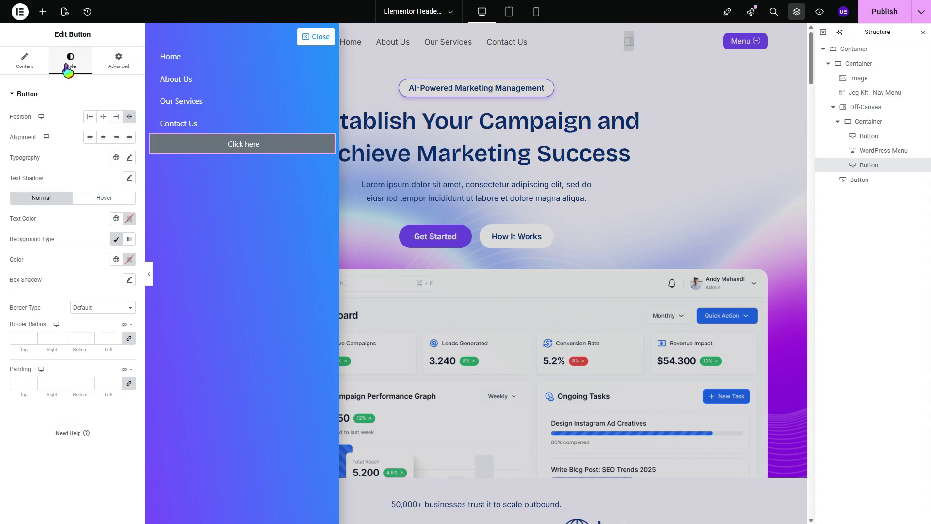
Color the new button with the White global color as background and the blue Secondary global color as text.
click(117, 260)
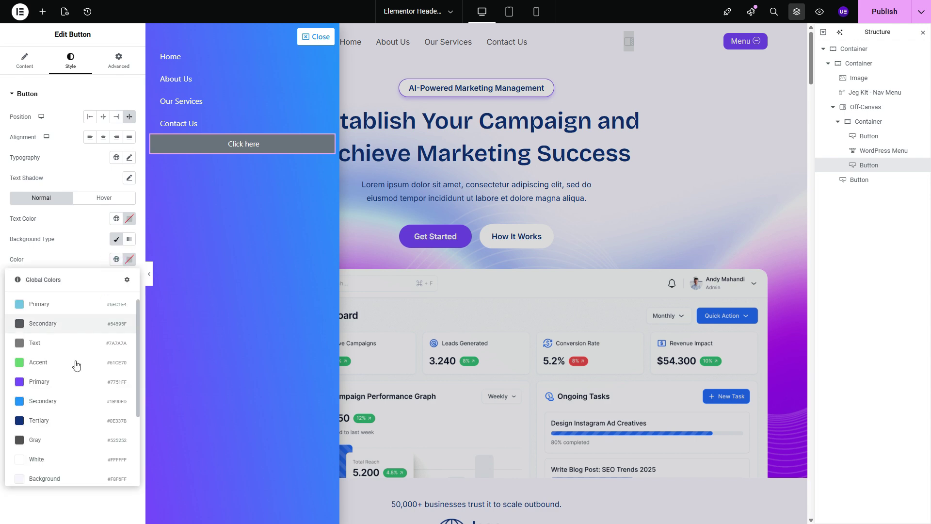
click(24, 460)
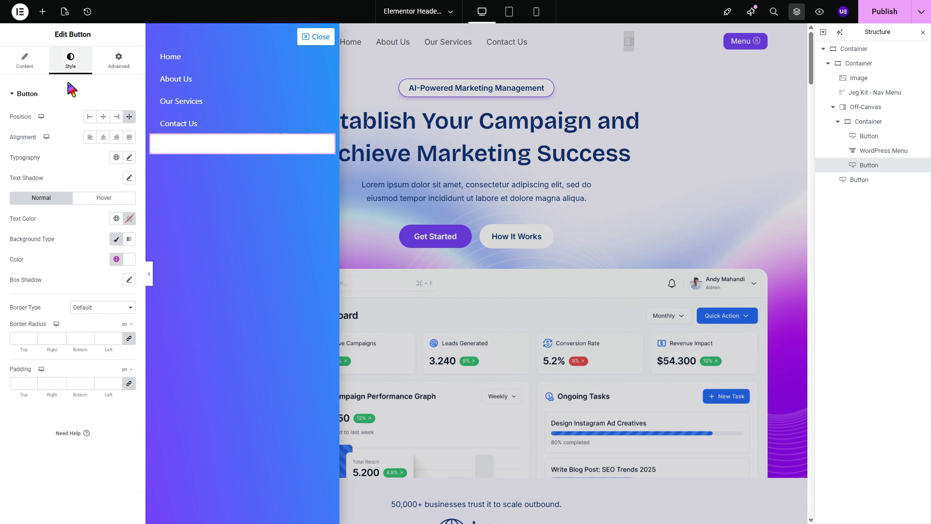
click(117, 218)
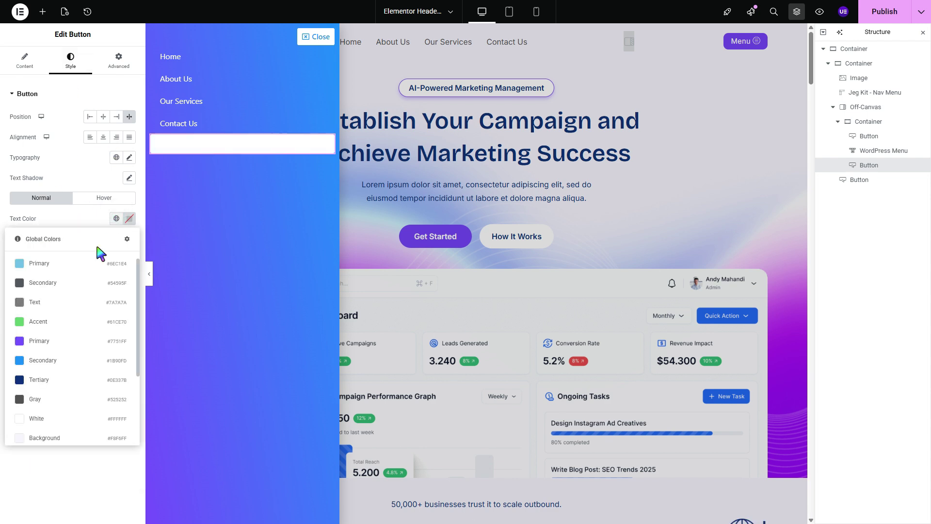
click(46, 363)
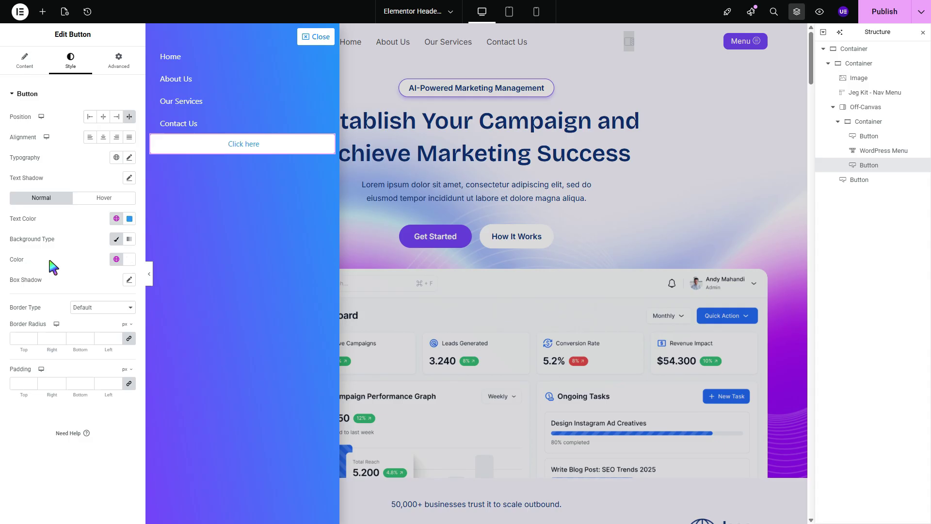
Make the new button's font weight bolder and change its text to Sign Up.
click(129, 158)
click(104, 253)
click(88, 329)
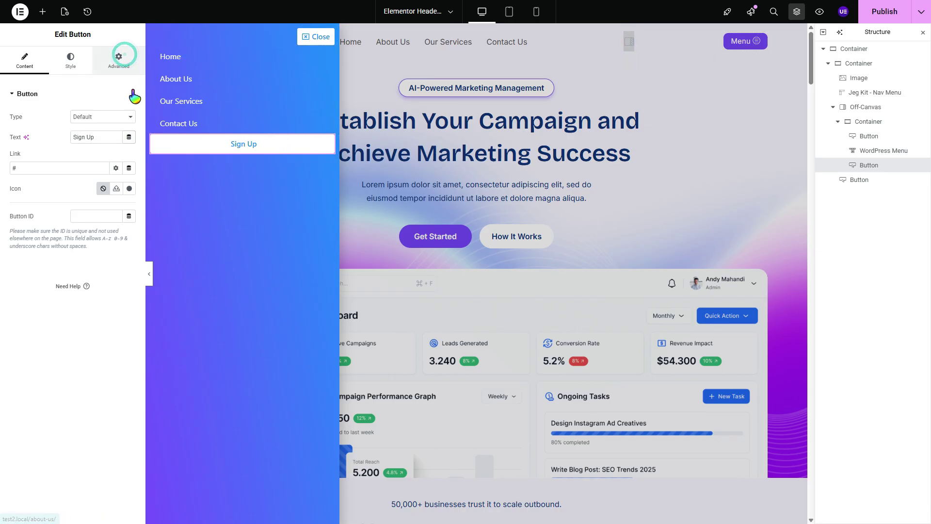
Set the Sign Up button's top margin to 50 px and add a Social Icons widget below it.
click(119, 58)
double_click(27, 128)
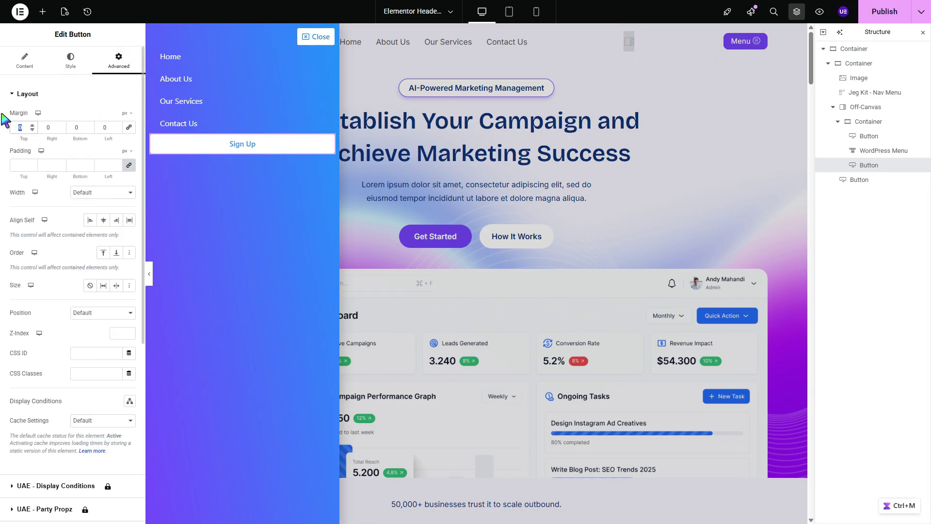
text(50)
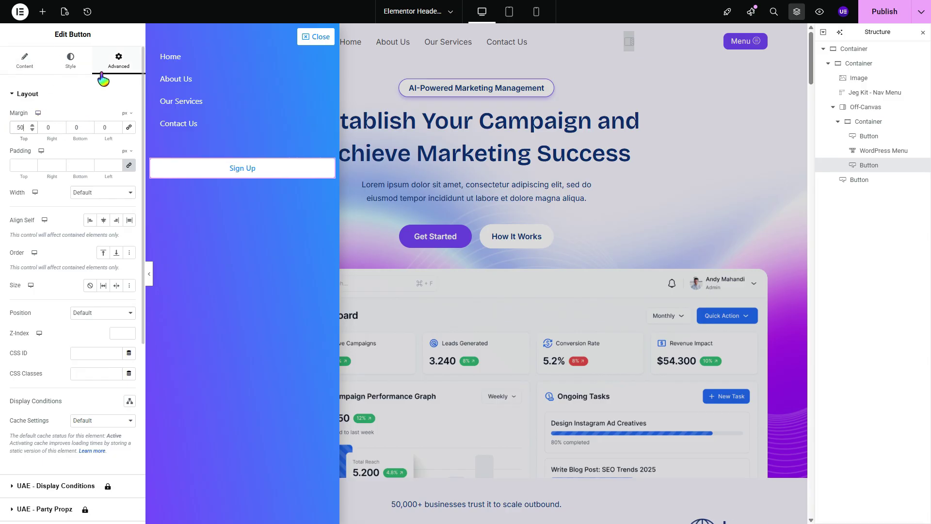
click(43, 11)
click(72, 78)
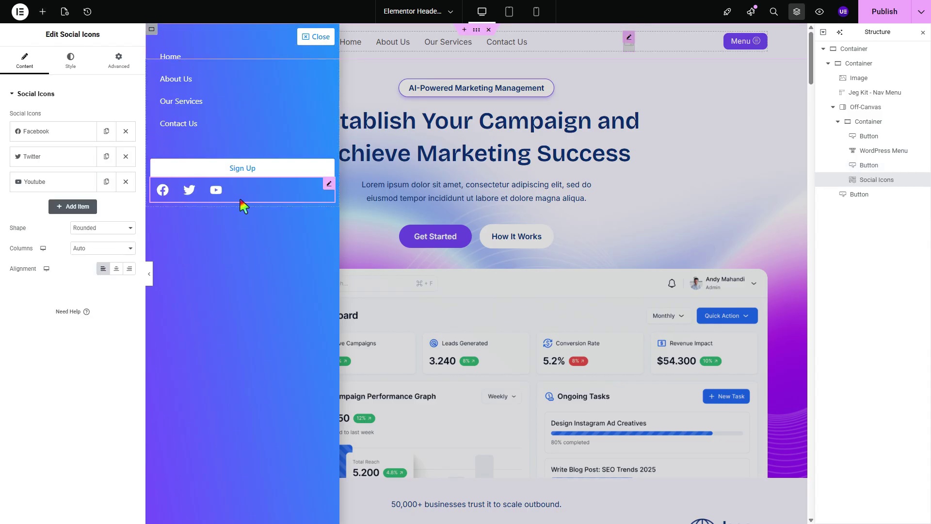
Replace the Close button's link with the Off-Canvas dynamic tag from the Actions group.
click(328, 36)
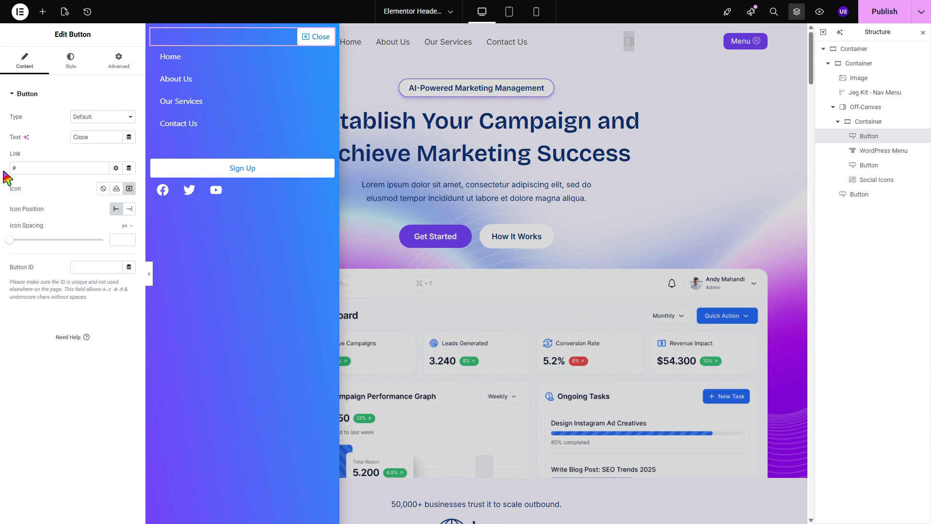
drag(26, 155, 7, 155)
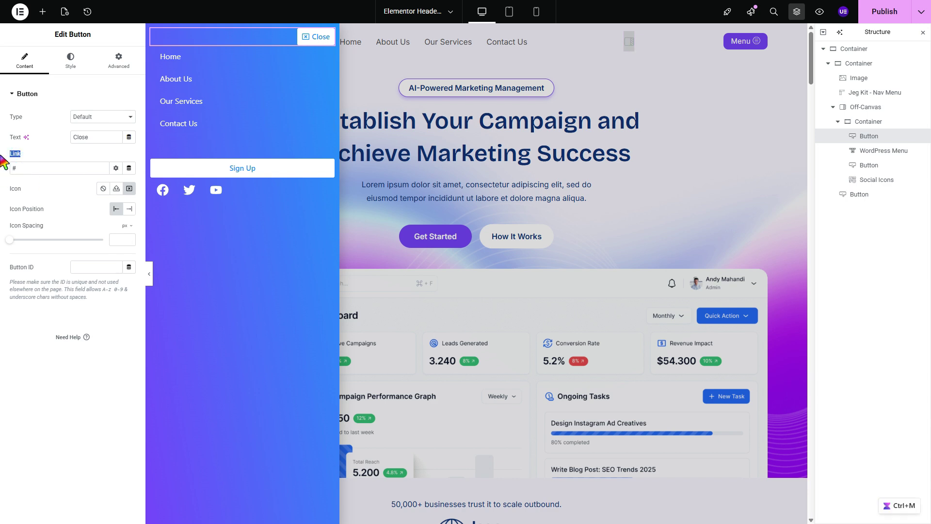
click(129, 168)
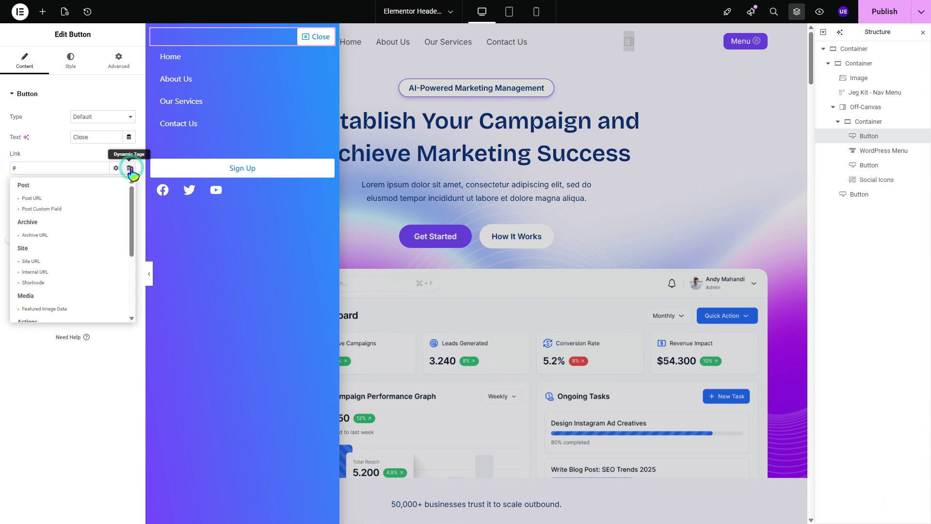
scroll(79, 236, down, 2)
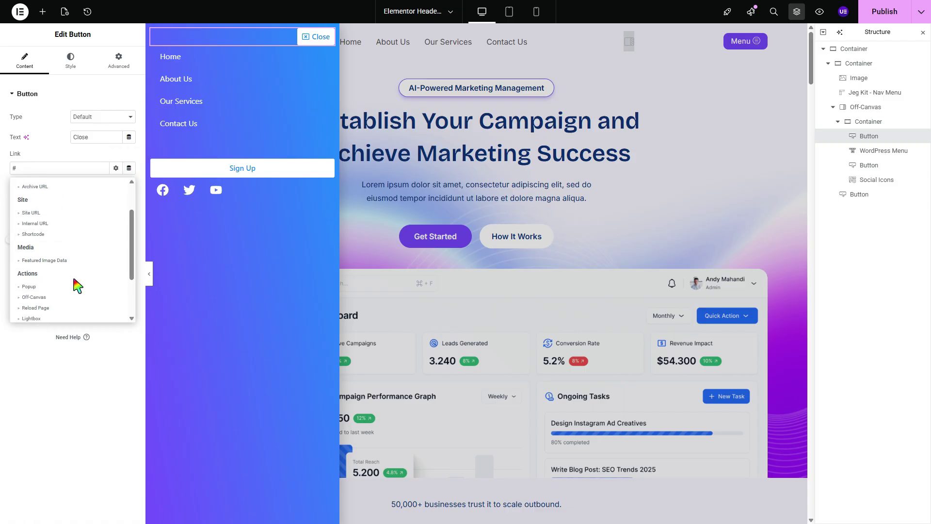
click(39, 297)
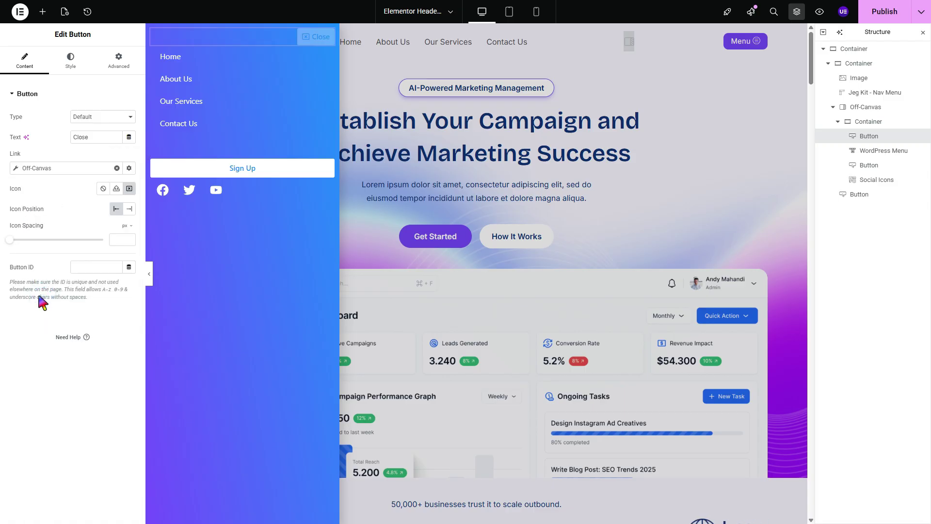
Set the Close button's link action to Close Off-Canvas for the Side Menu widget, and test it by closing the side menu.
click(49, 169)
click(49, 170)
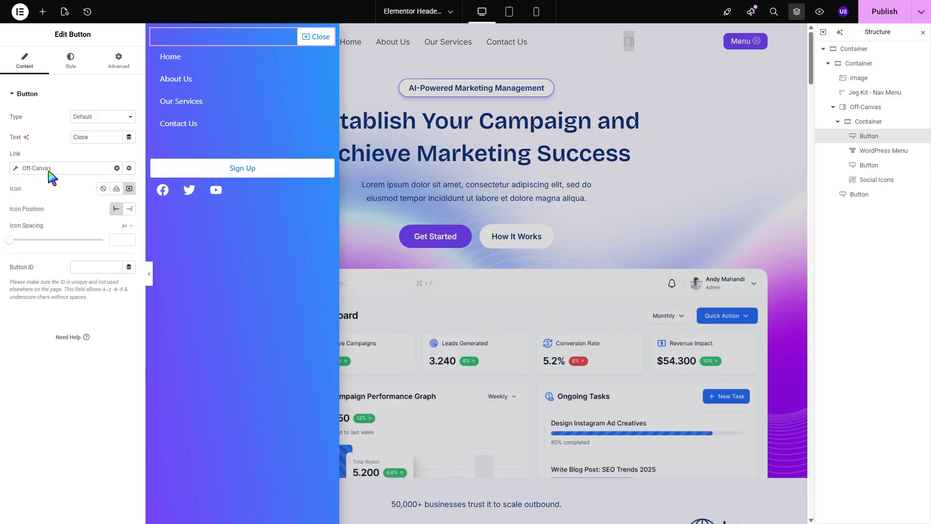
click(44, 170)
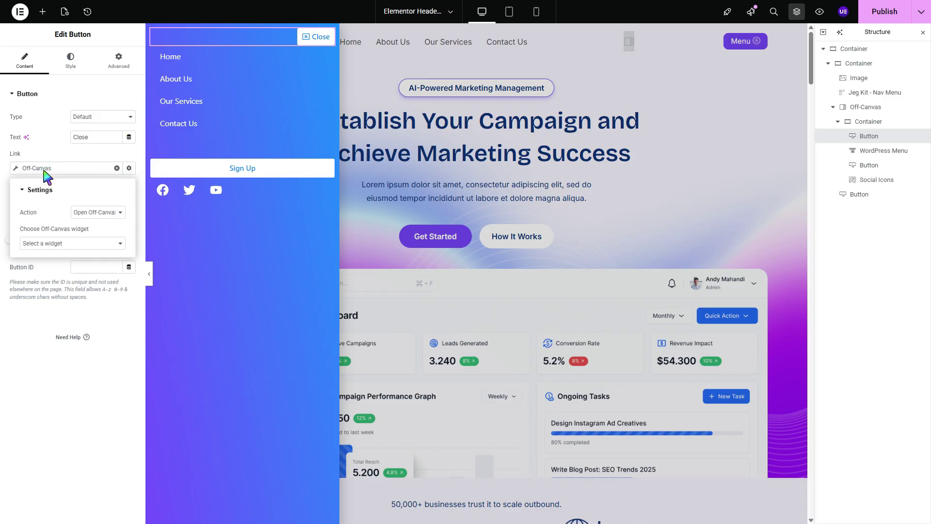
click(91, 213)
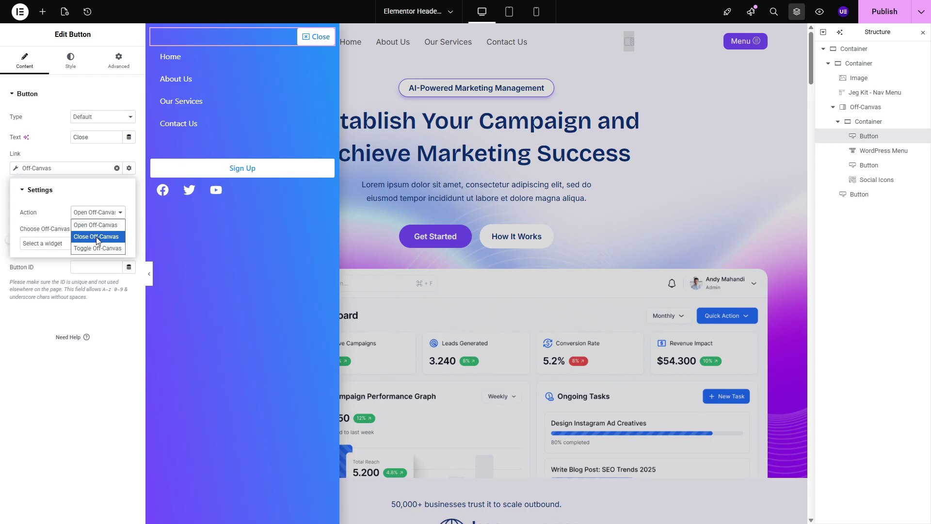
click(96, 237)
click(57, 245)
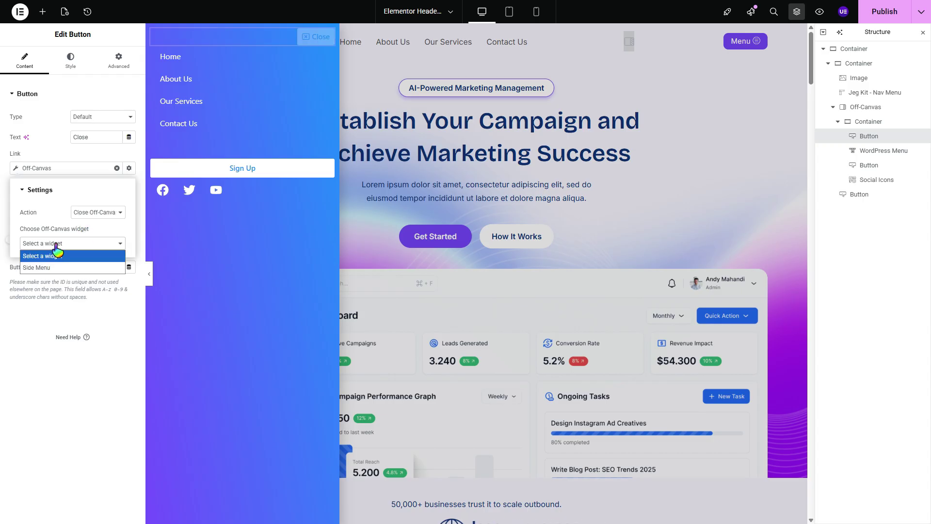
click(33, 269)
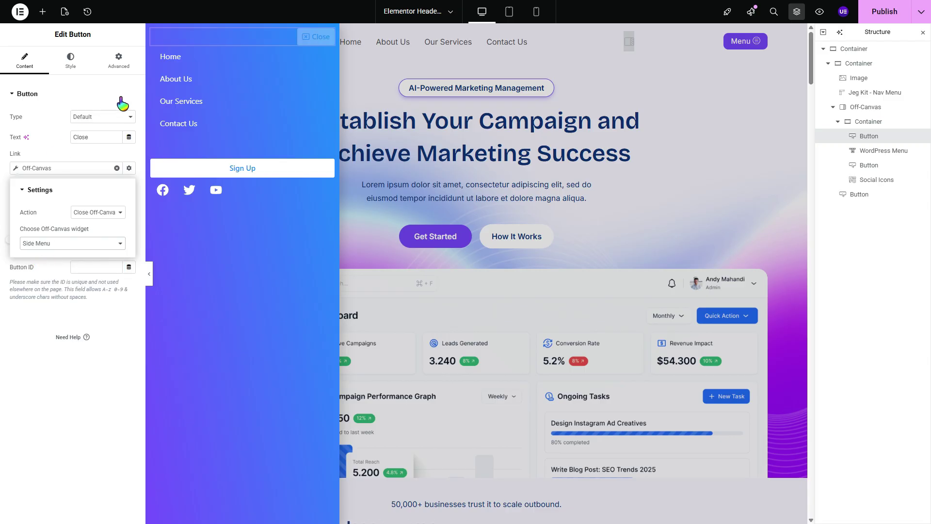
click(315, 36)
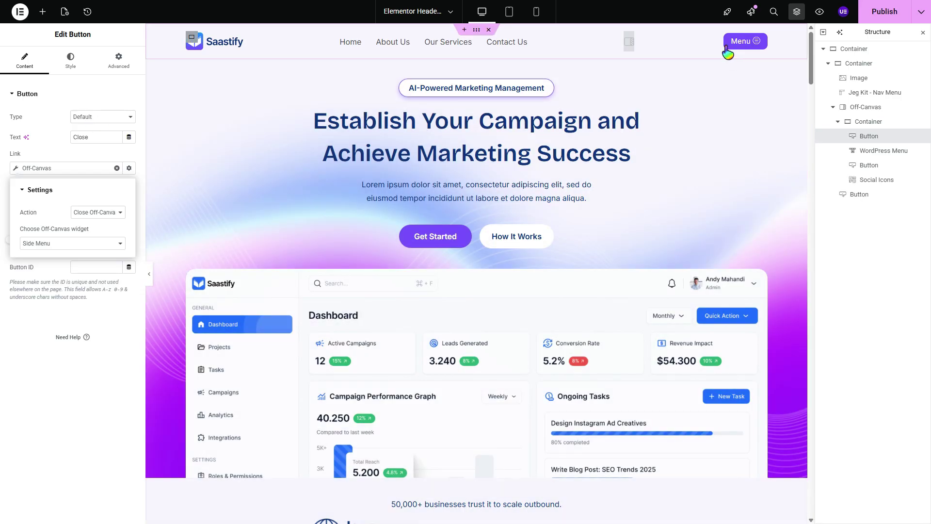
Replace the header Menu button's link with the Off-Canvas dynamic tag.
click(760, 45)
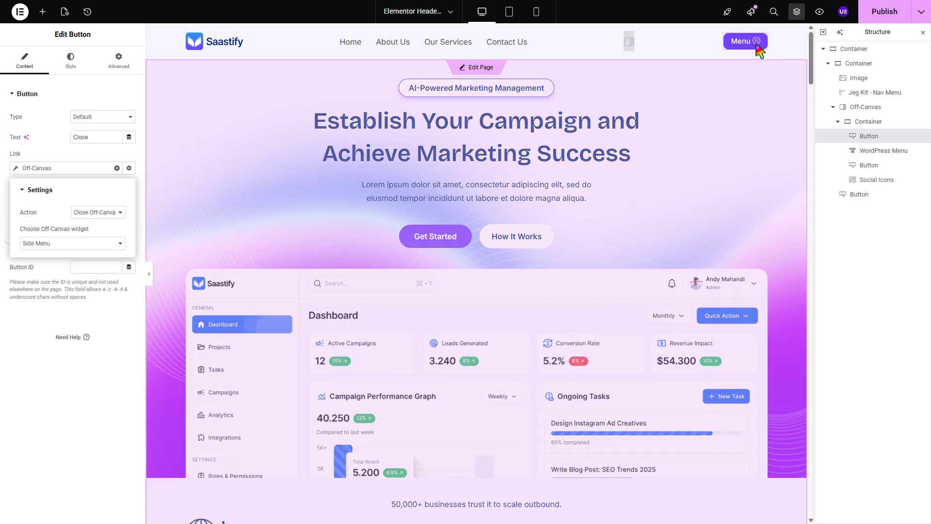
click(765, 43)
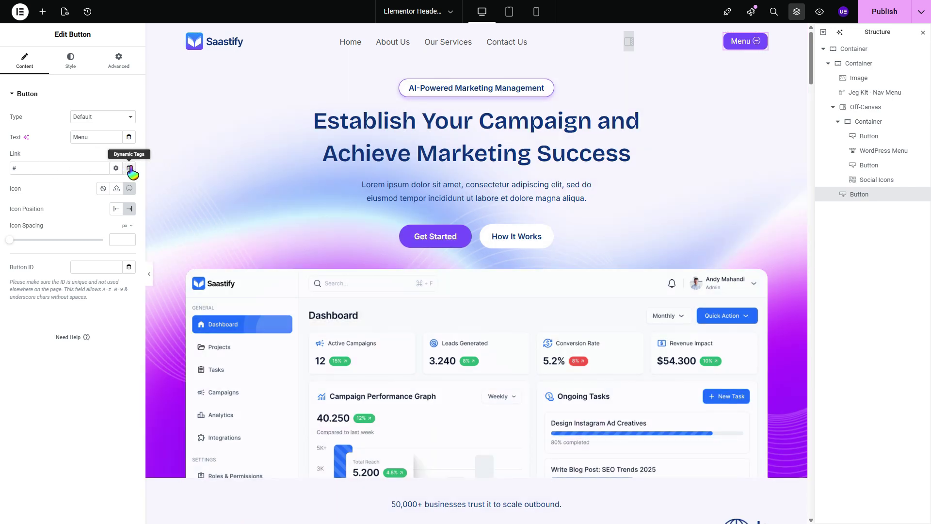
click(130, 169)
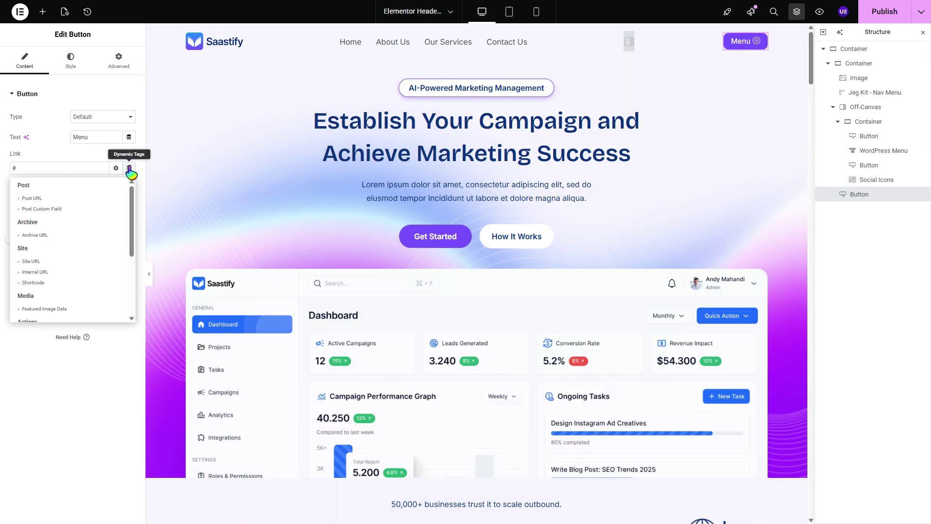
scroll(73, 266, down, 5)
click(44, 251)
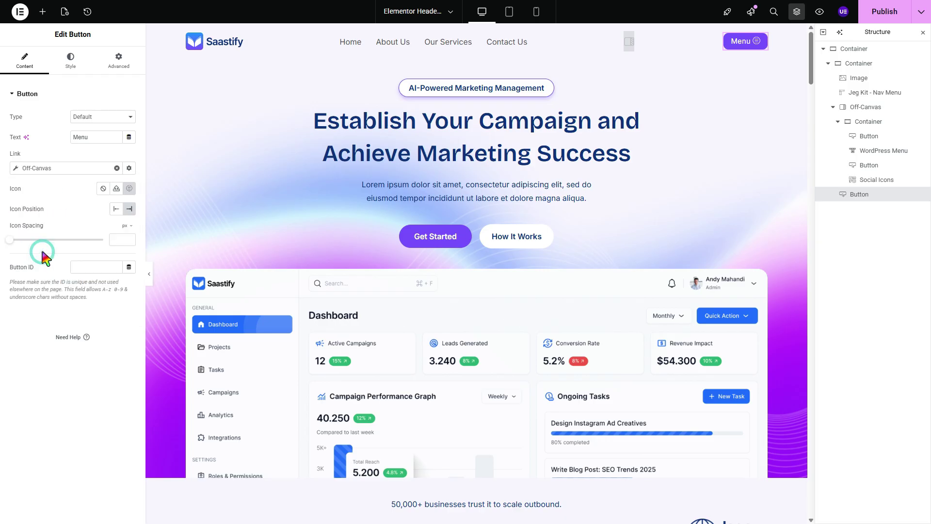
Choose Side Menu as the off-canvas widget that the Menu button's link opens.
click(68, 169)
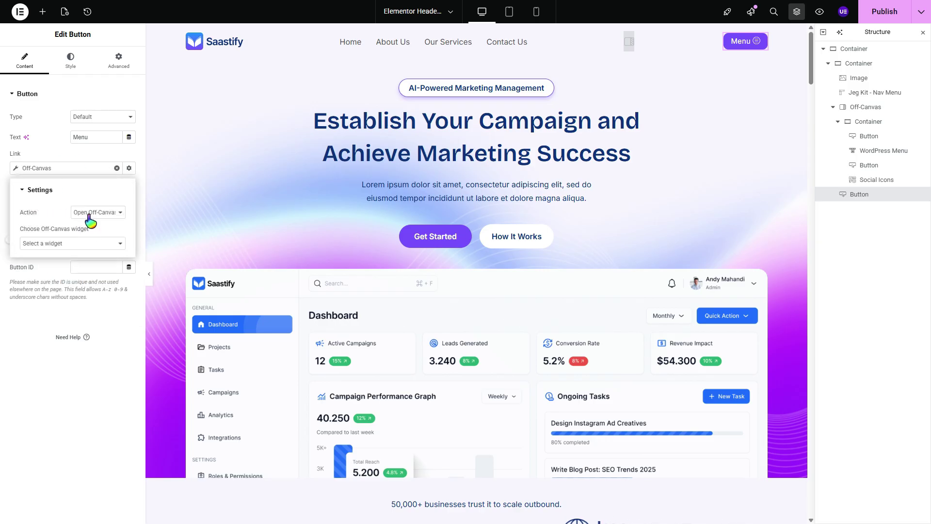
click(73, 242)
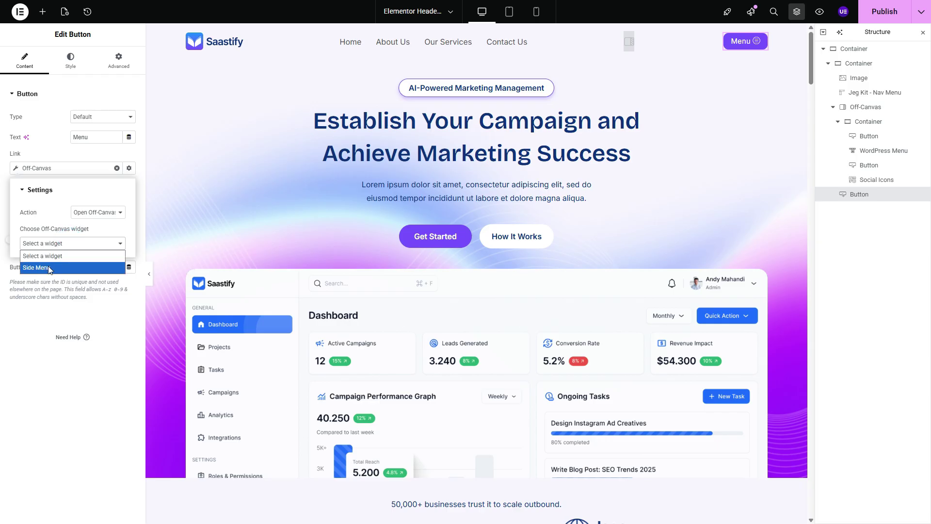
click(33, 268)
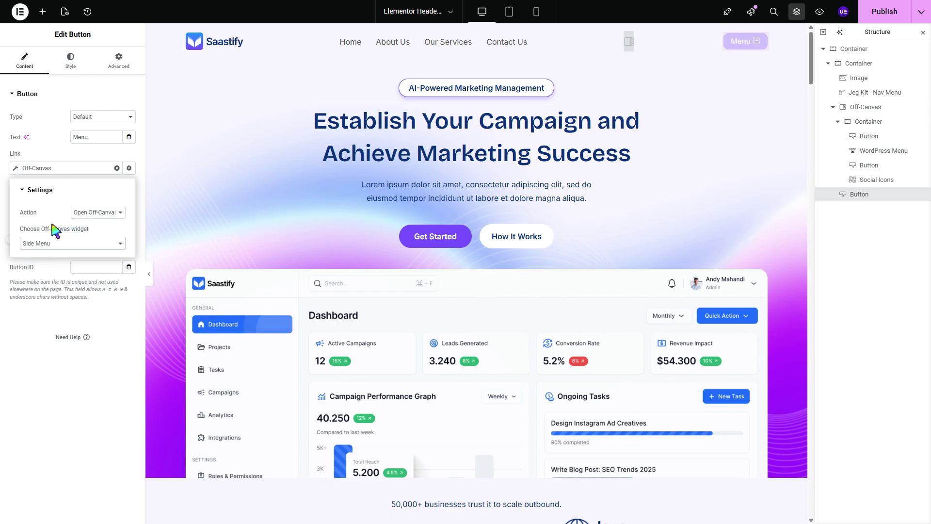
click(61, 152)
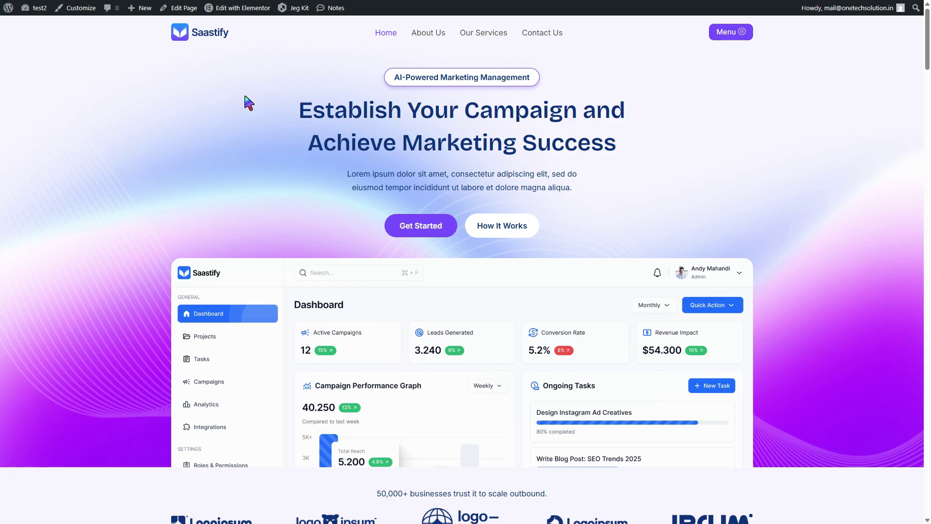
Reload the live page and test opening and closing the side menu twice with the Menu and Close buttons.
key(F5)
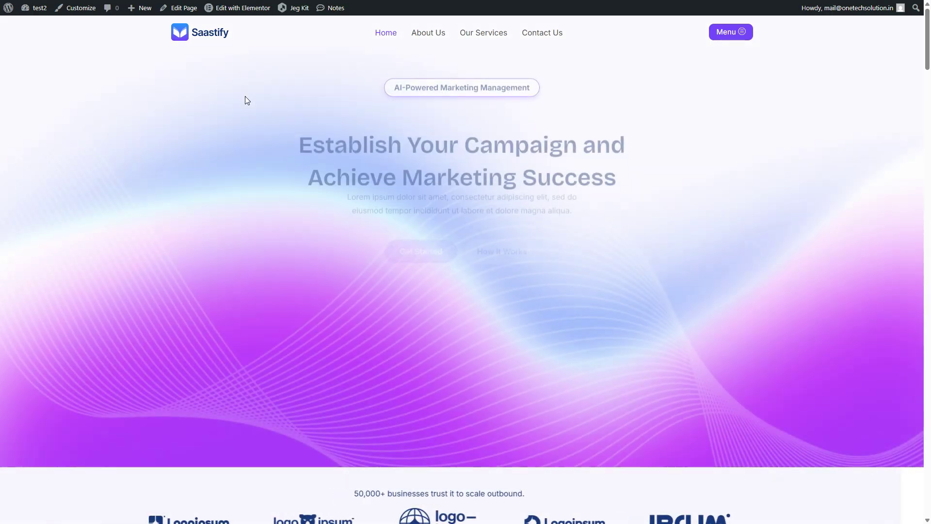
click(736, 32)
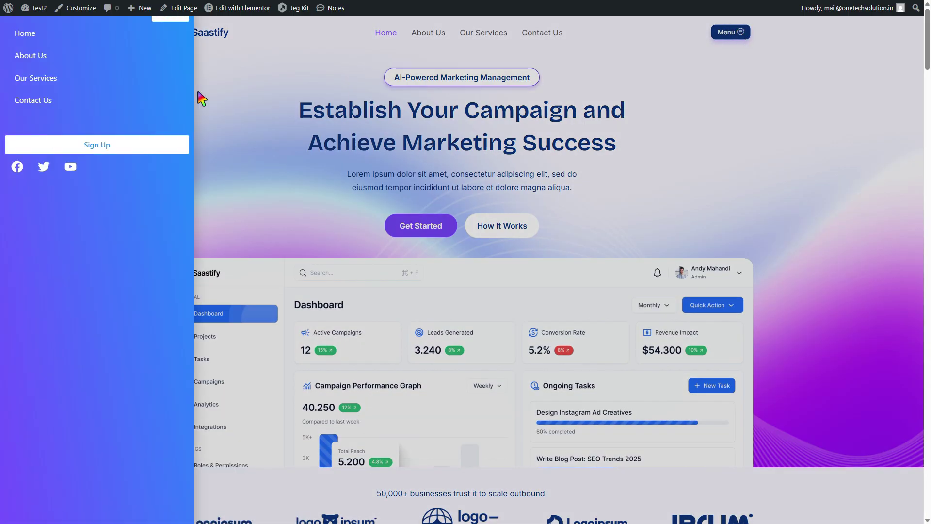
click(175, 29)
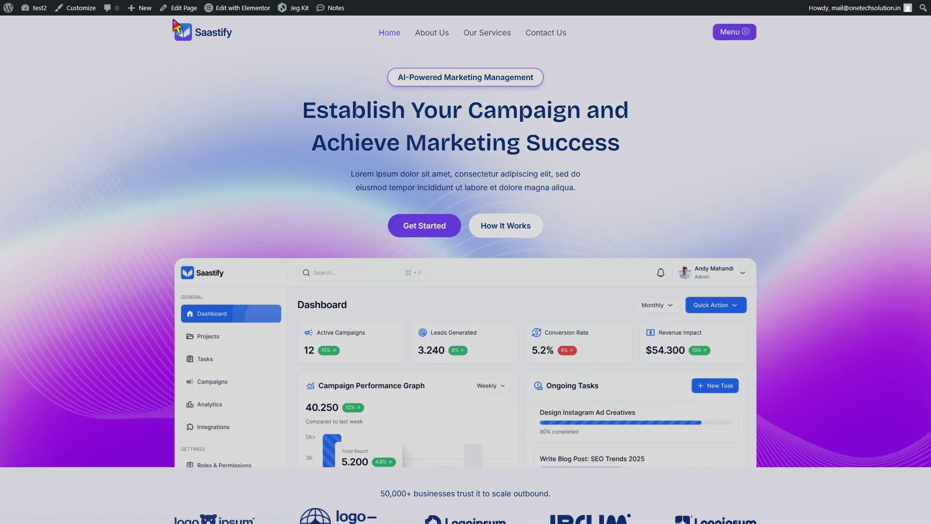
click(730, 32)
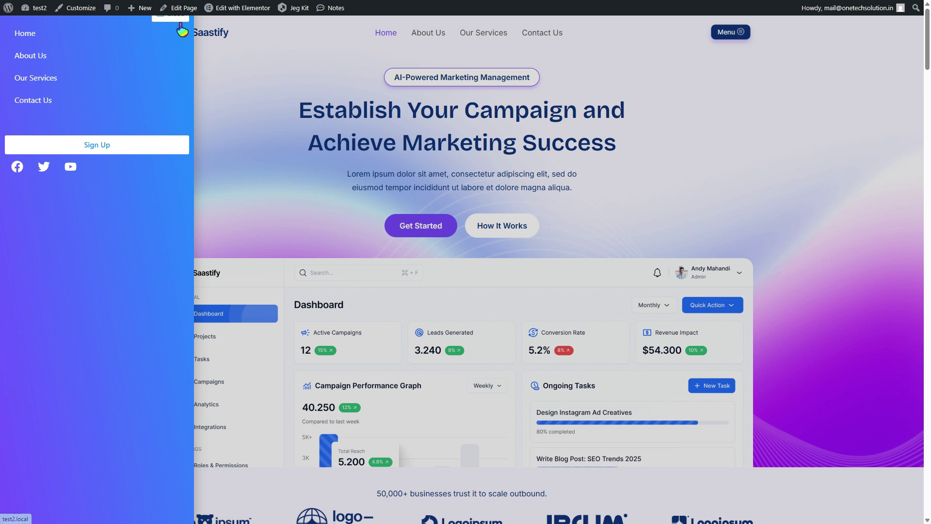
click(176, 22)
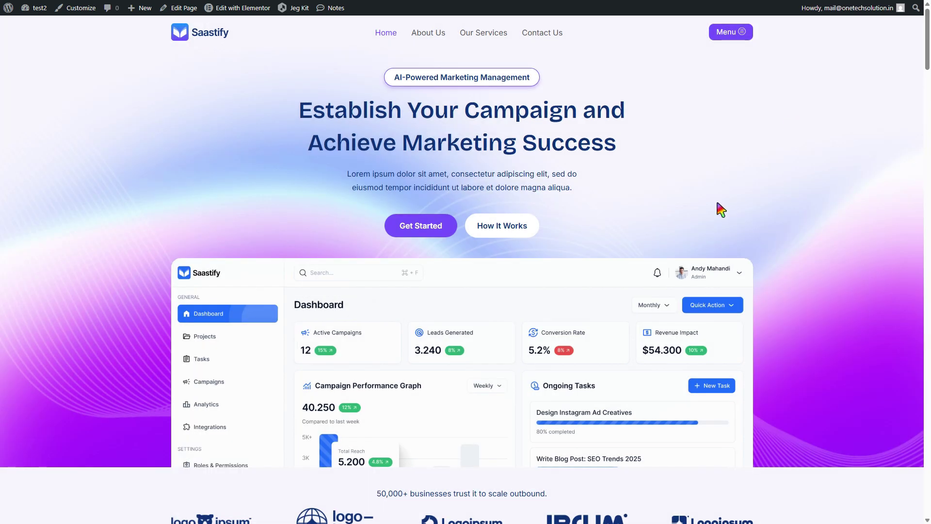
Check the live page in the iPhone XR device preview with the side menu opened from the Menu button.
key(F12)
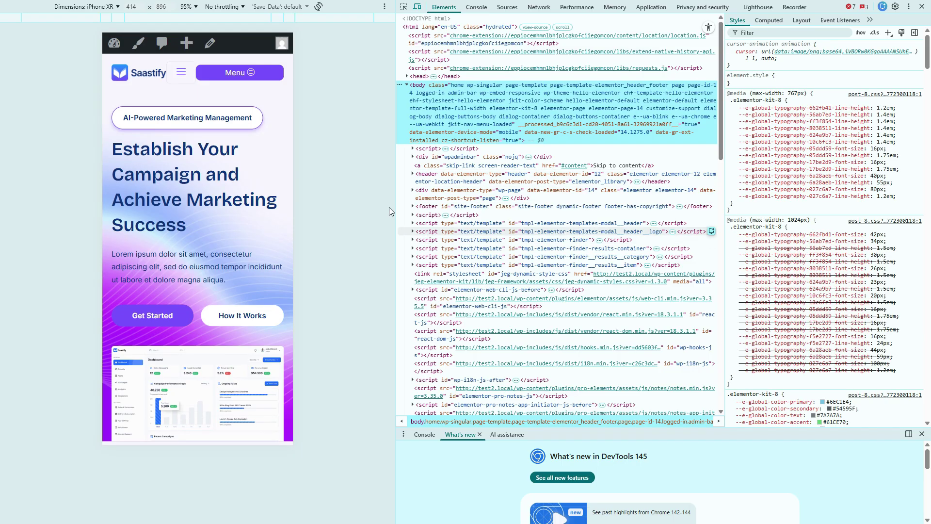
click(247, 72)
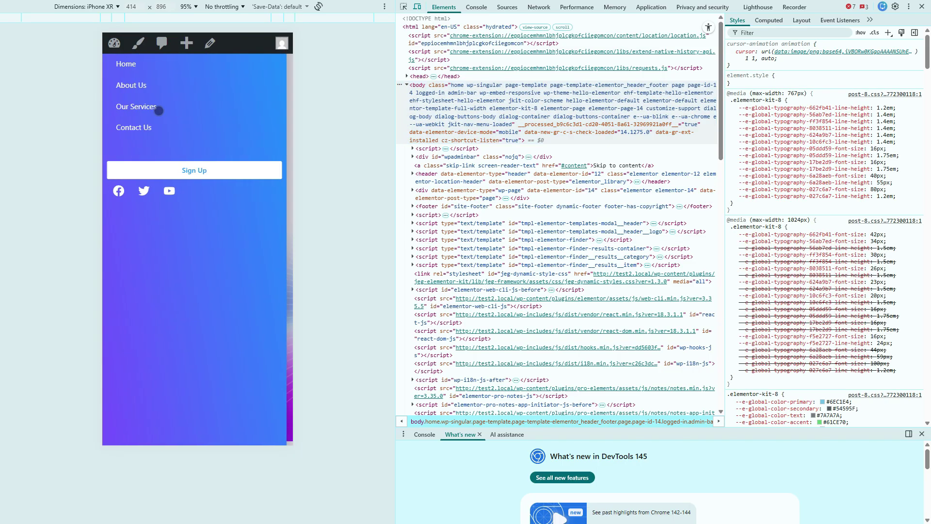
mouse_move(222, 35)
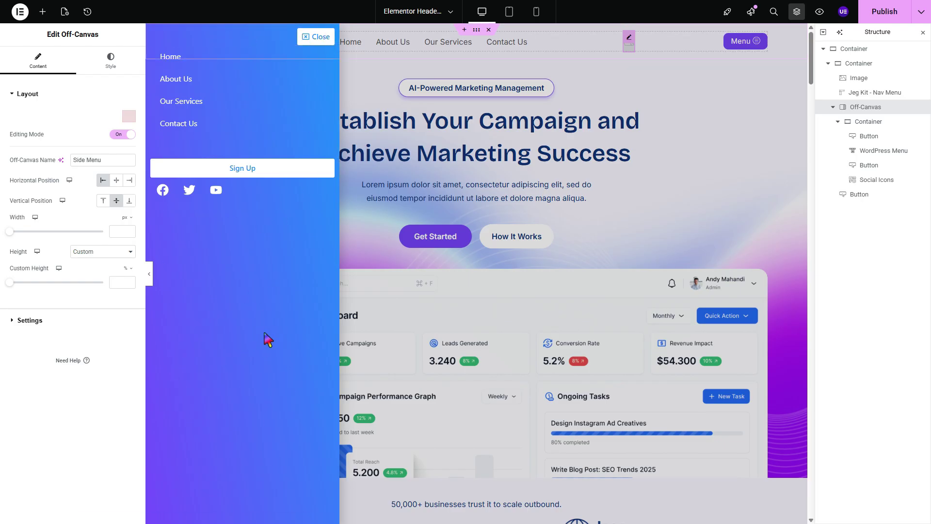
In the Elementor header editor, set the Side Menu off-canvas custom height to 95%.
text(90)
click(121, 282)
key(BackSpace)
text(5)
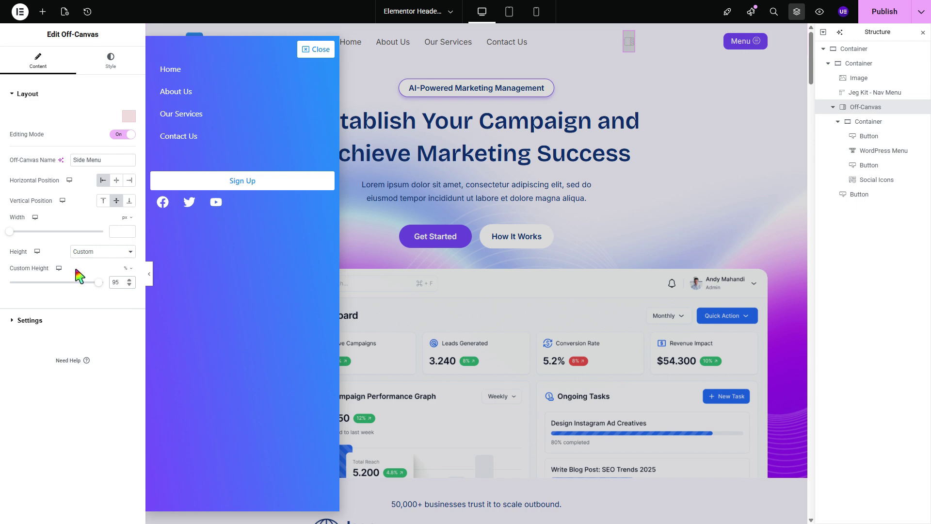
Compare the Side Menu's vertical position with and without Center alignment, finishing on Center.
click(117, 202)
click(116, 203)
click(116, 203)
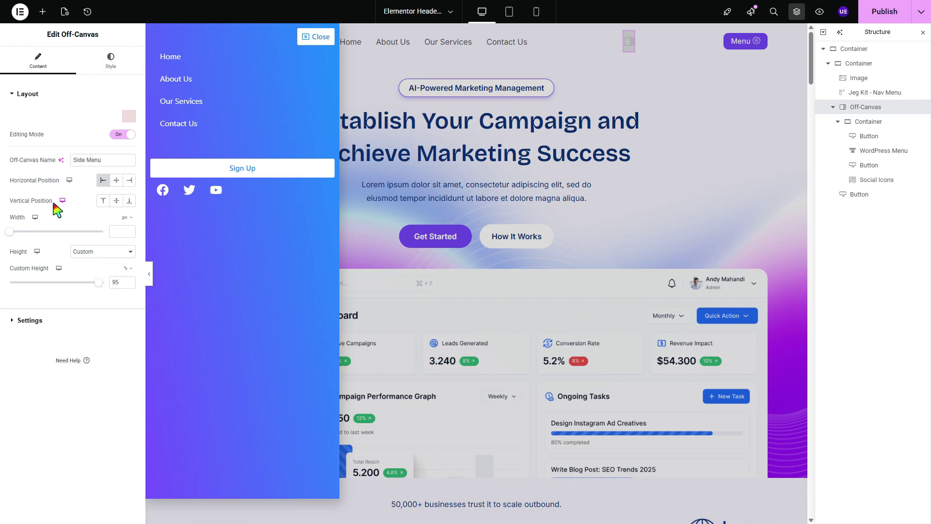
click(116, 201)
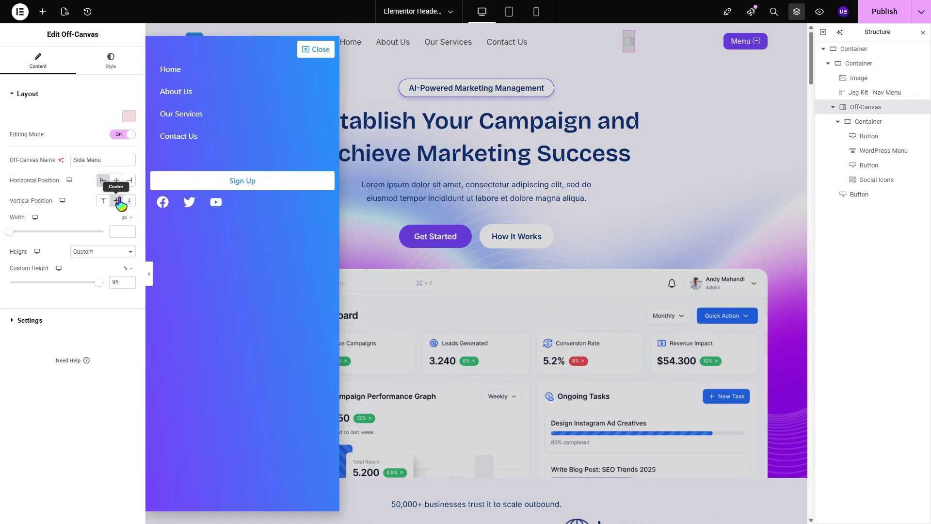
Round all corners of the off-canvas panel with a border radius of 20 px.
click(109, 62)
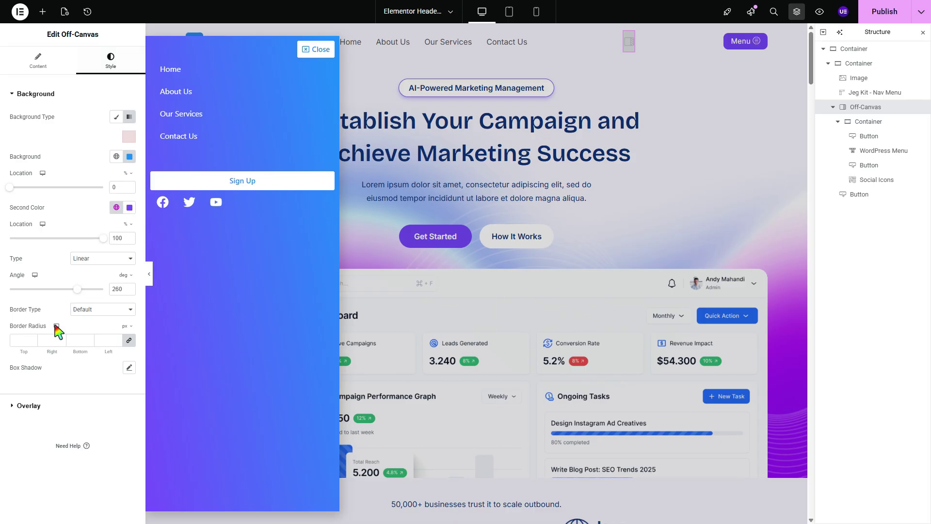
click(14, 340)
text(20)
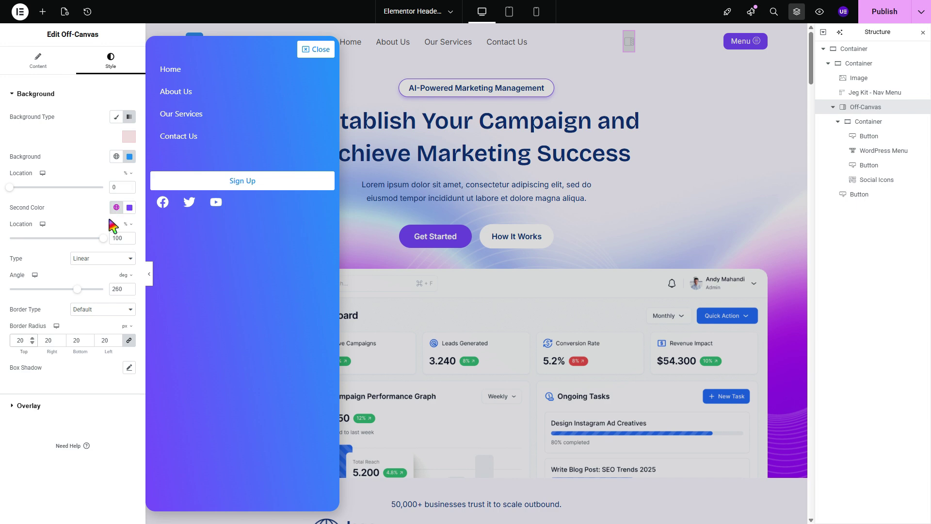
Reduce the Side Menu's custom height to 65% and try the Start and End vertical positions.
click(37, 67)
drag(92, 290, 70, 286)
click(102, 201)
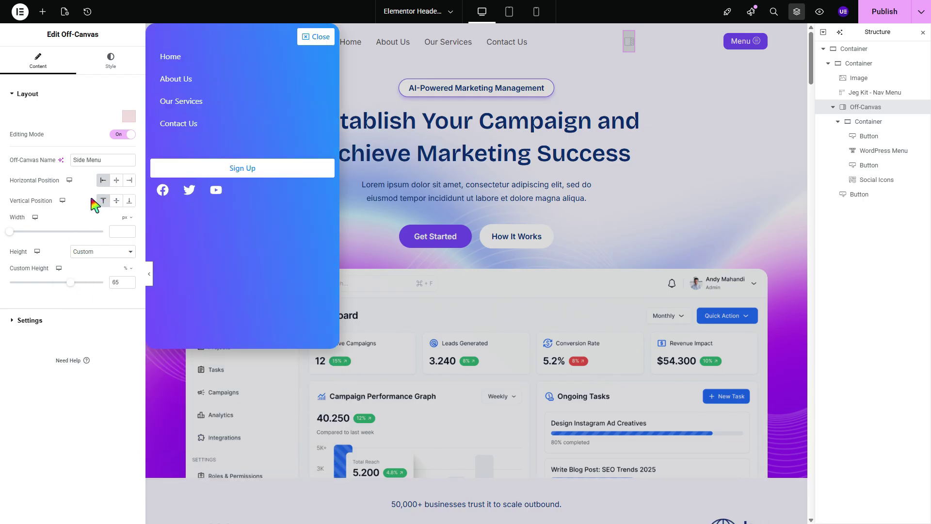
click(129, 202)
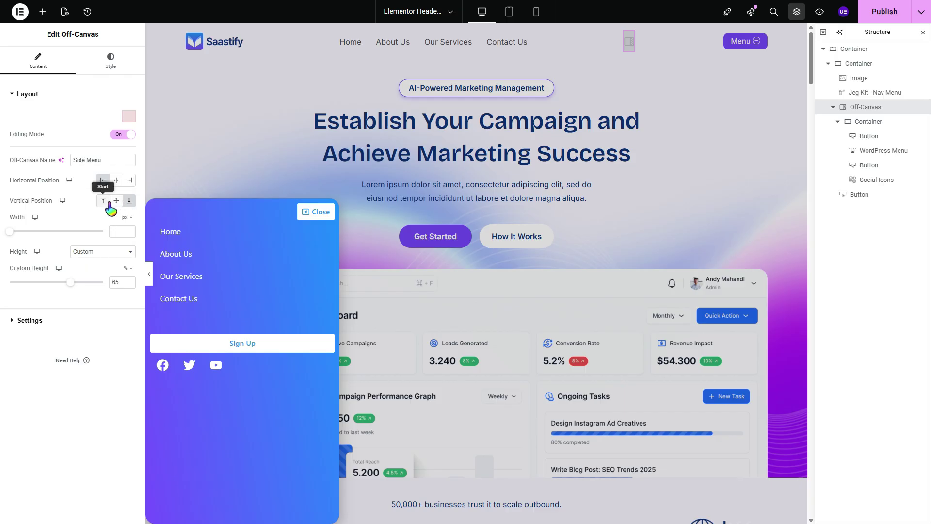
Set the Side Menu's vertical position to Center and its custom height to 95%.
click(117, 202)
double_click(119, 282)
text(95)
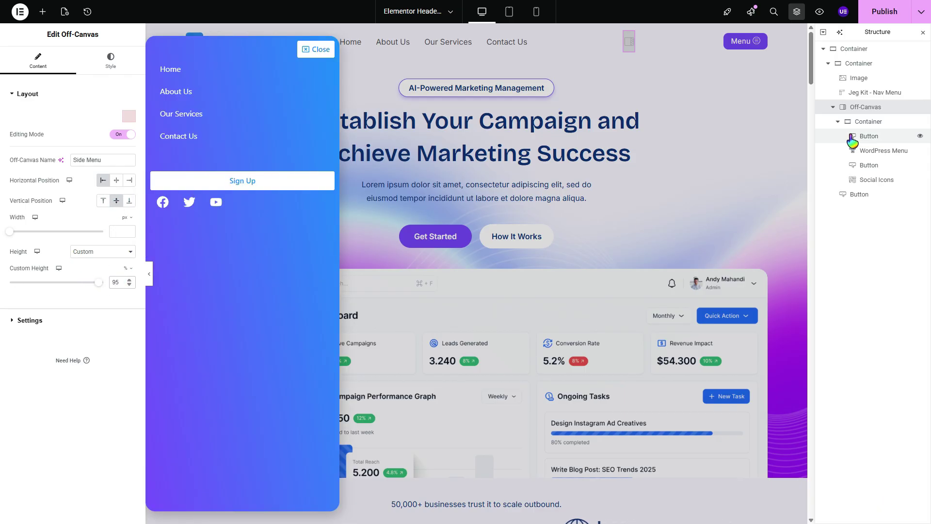
Publish the header changes and test opening and closing the side menu on the reloaded live page.
click(883, 12)
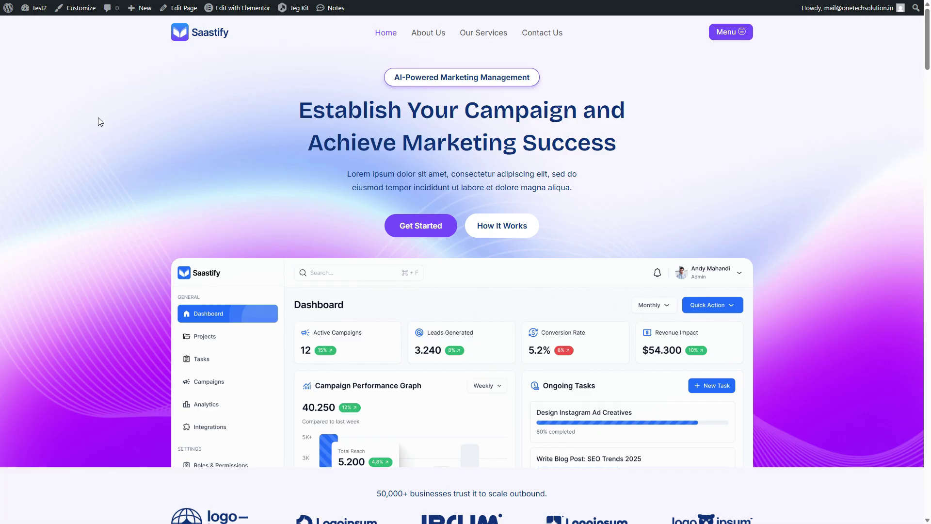
key(F5)
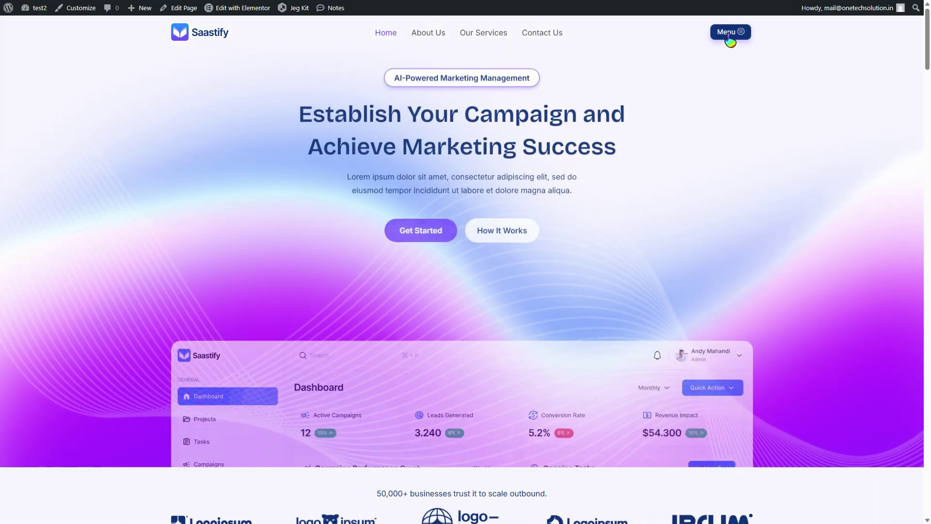
click(730, 33)
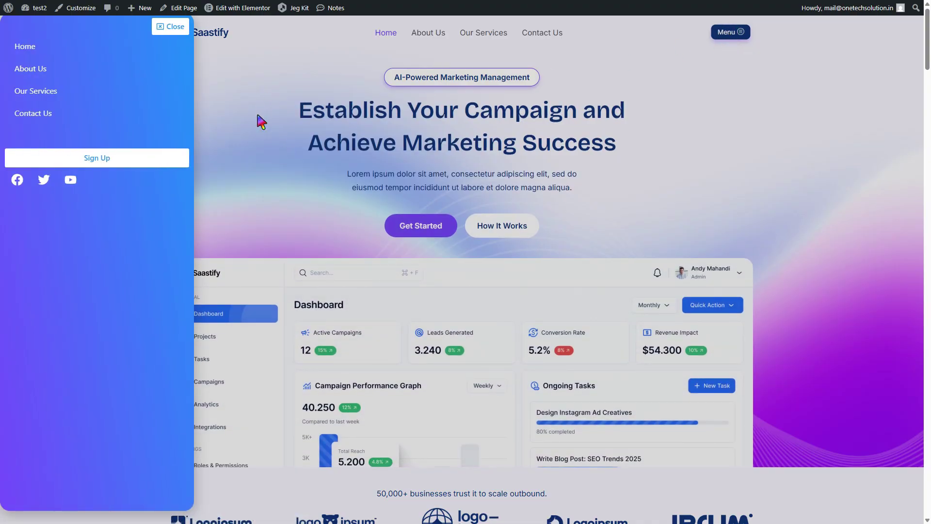
click(170, 27)
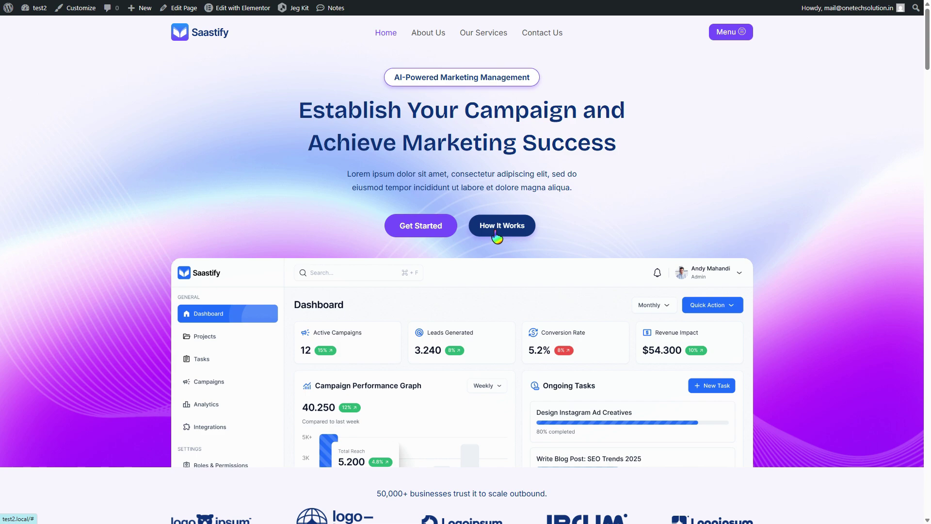
Test opening and closing the published side menu in the browser's iPhone XR device preview.
key(ctrl+shift+i)
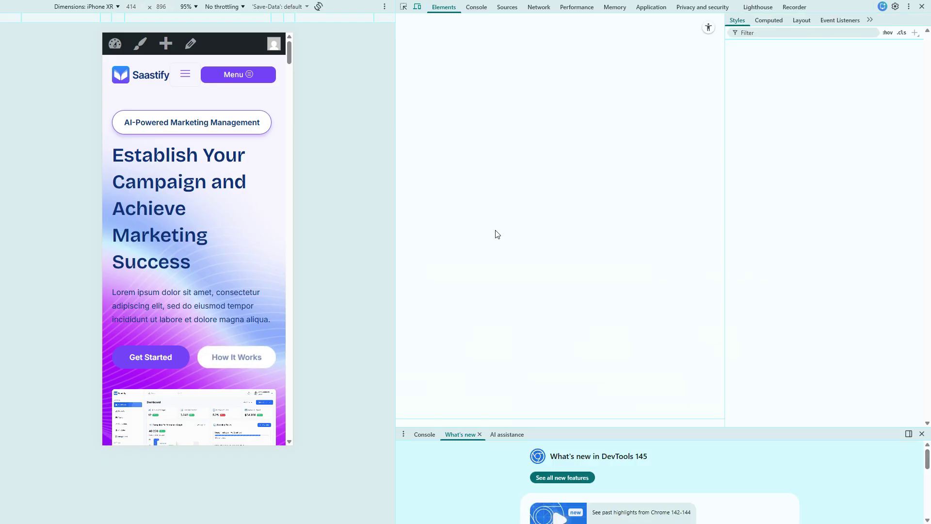
click(243, 75)
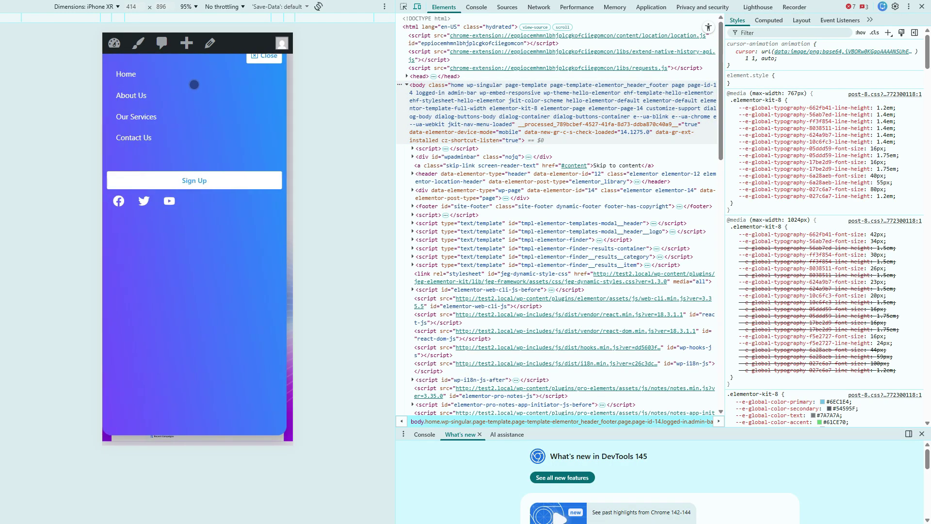
click(265, 62)
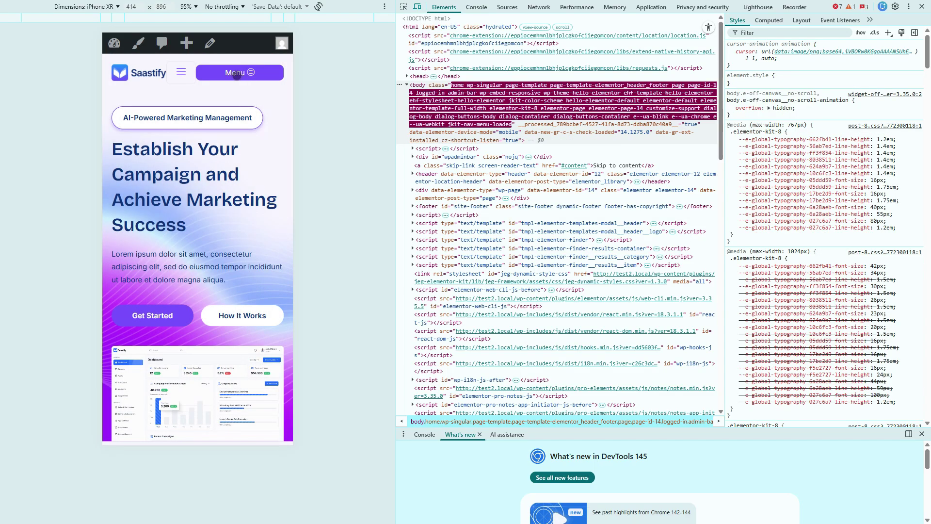